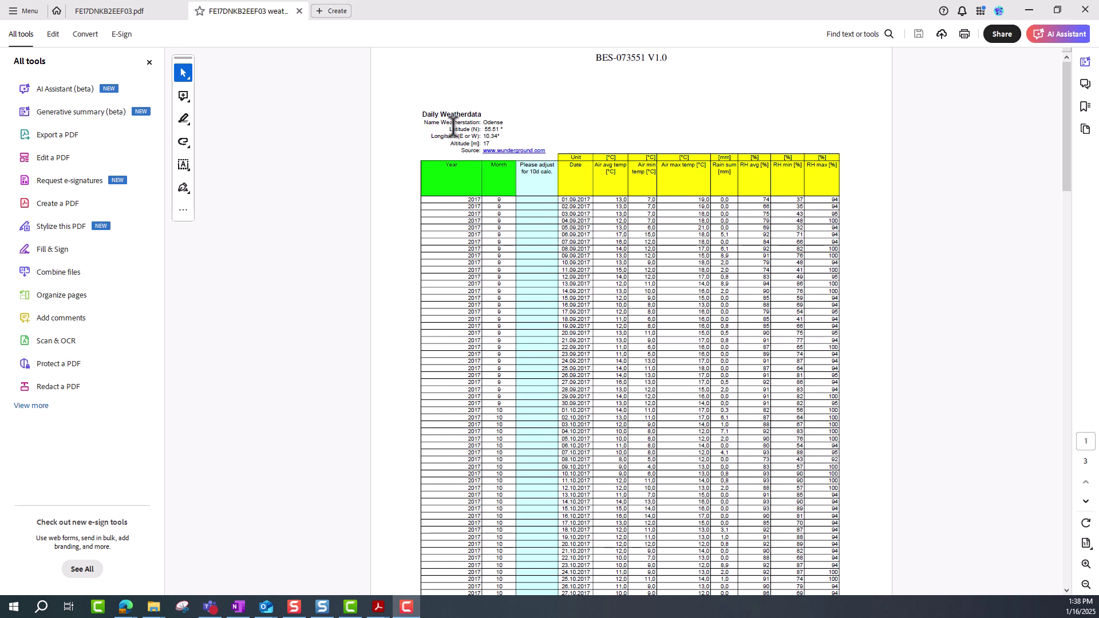
# View the FE17DNKB2EEF03.pdf trial report, and close both open PDF documents
pyautogui.click(115, 11)
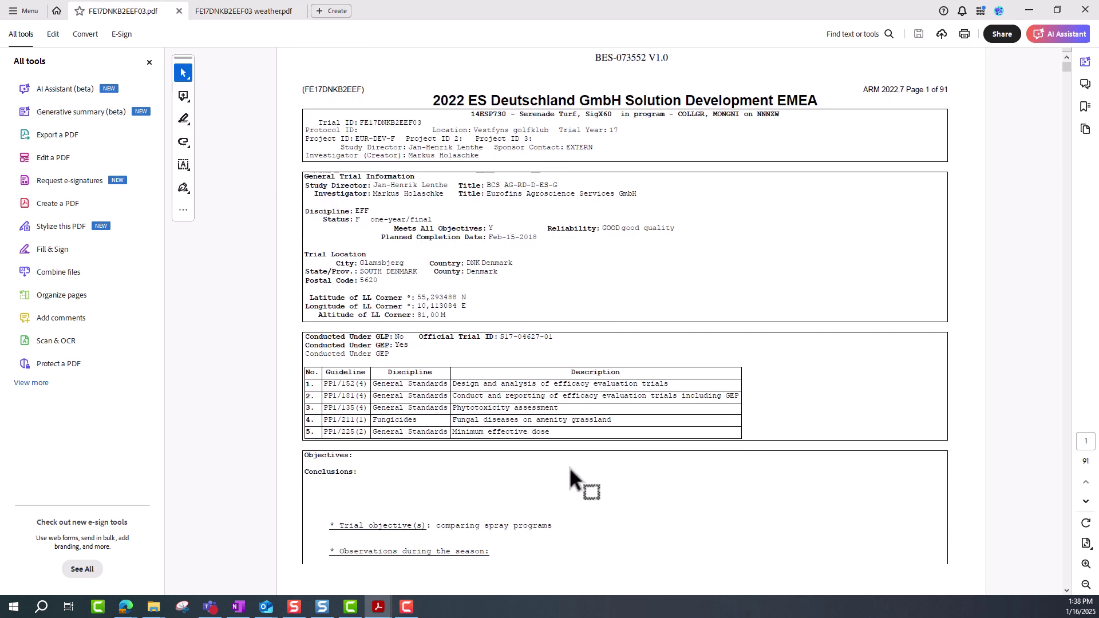
pyautogui.click(1088, 10)
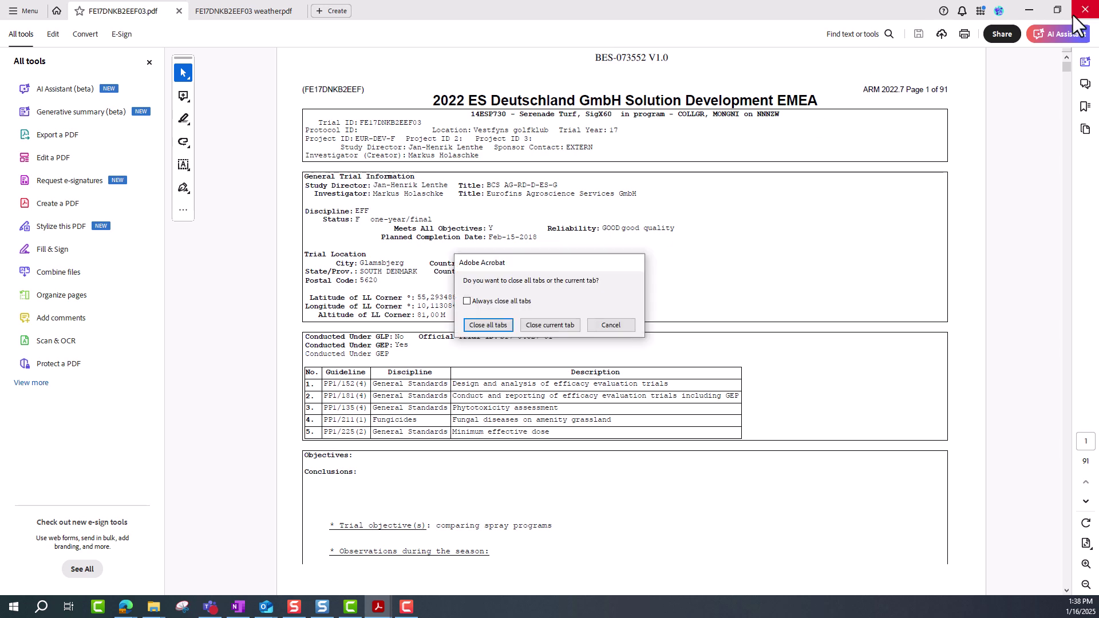
pyautogui.click(501, 328)
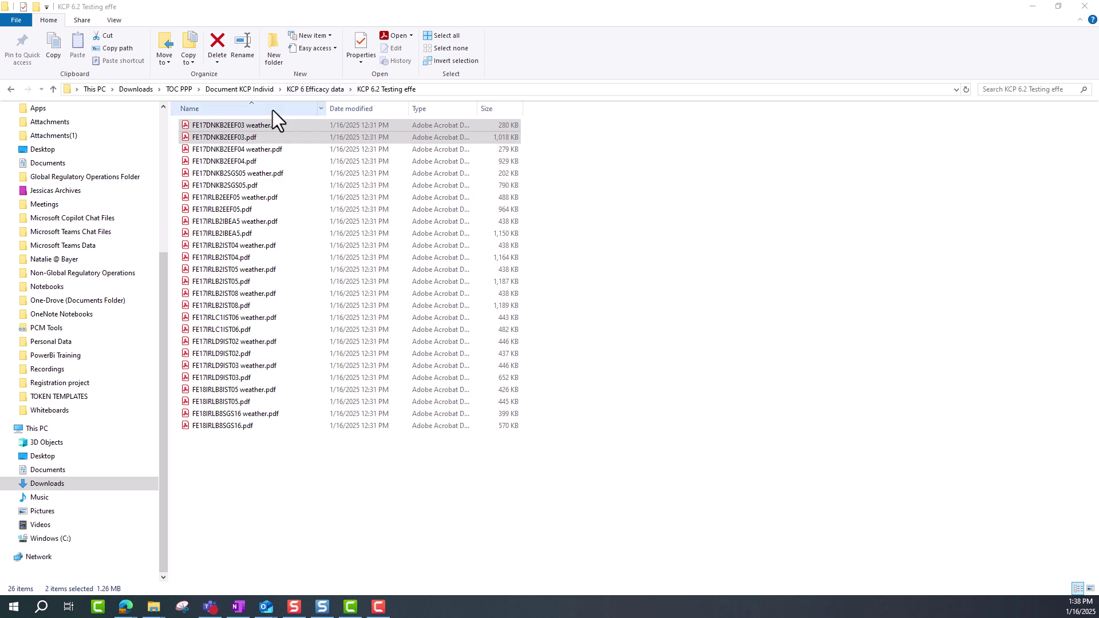
# Combine all PDFs in the KCP 6.2 Testing effe folder into a single PDF with Acrobat
pyautogui.click(280, 126)
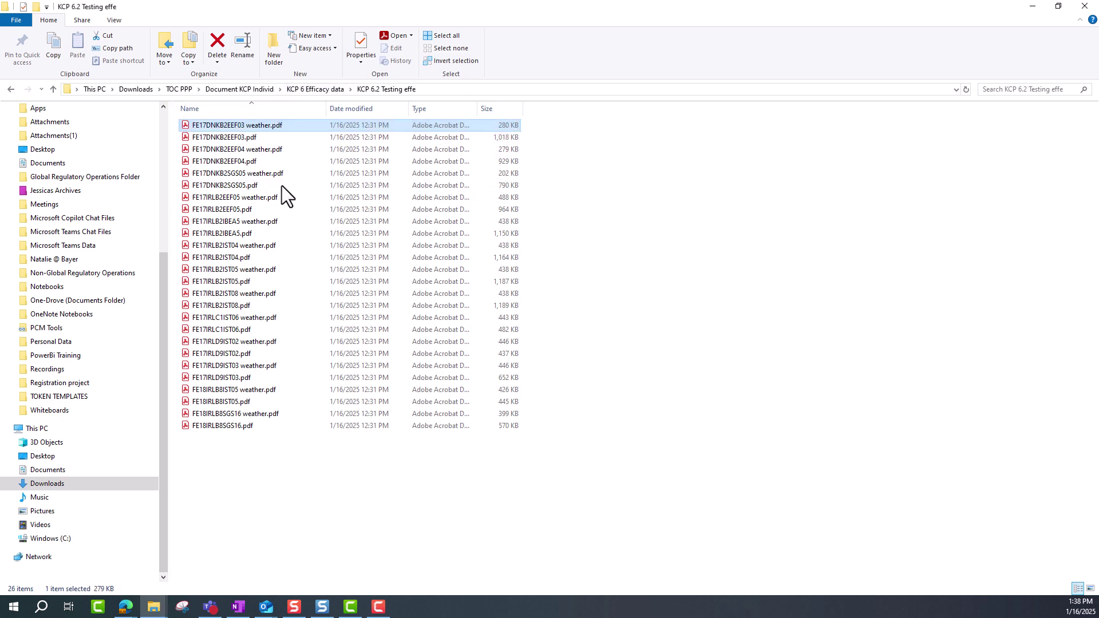
pyautogui.keyDown('shift'); pyautogui.click(250, 426); pyautogui.keyUp('shift')
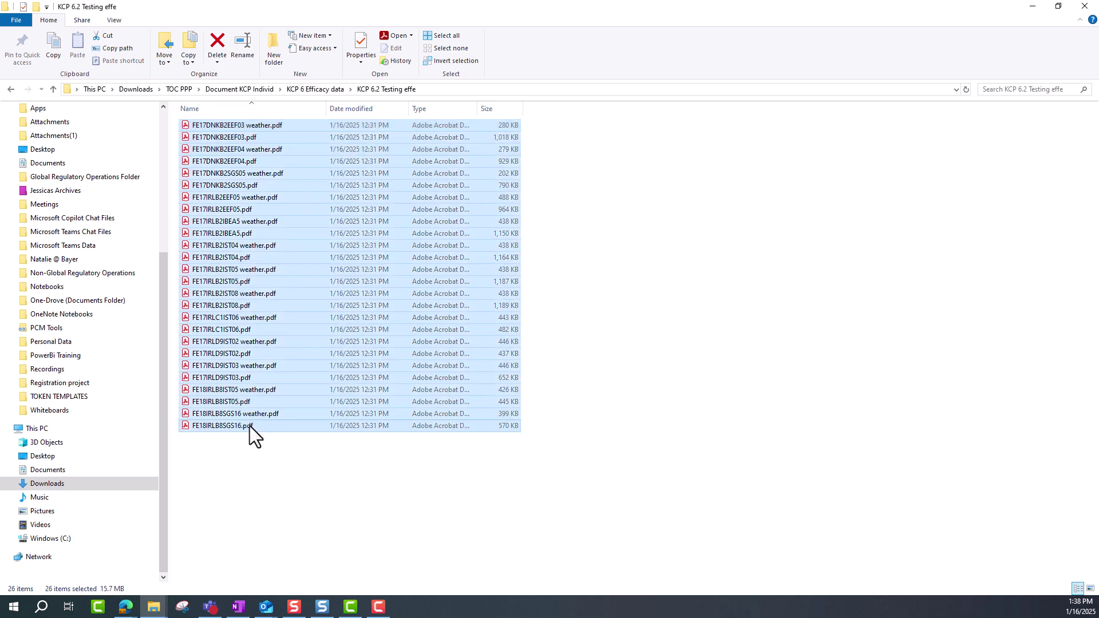
pyautogui.rightClick(238, 247)
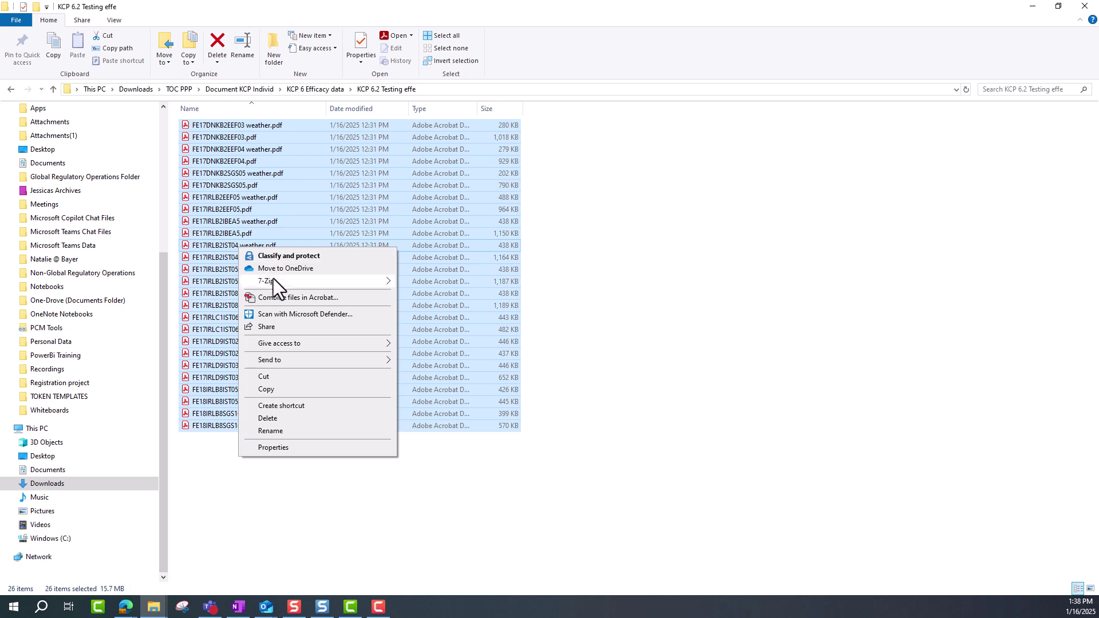
pyautogui.click(282, 297)
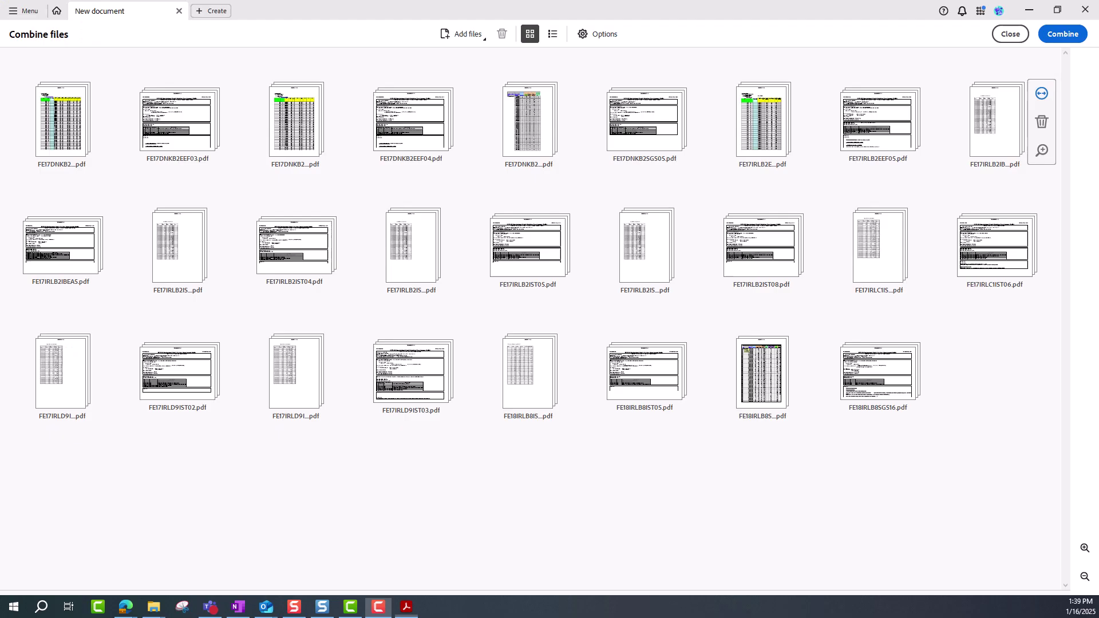
pyautogui.click(1063, 36)
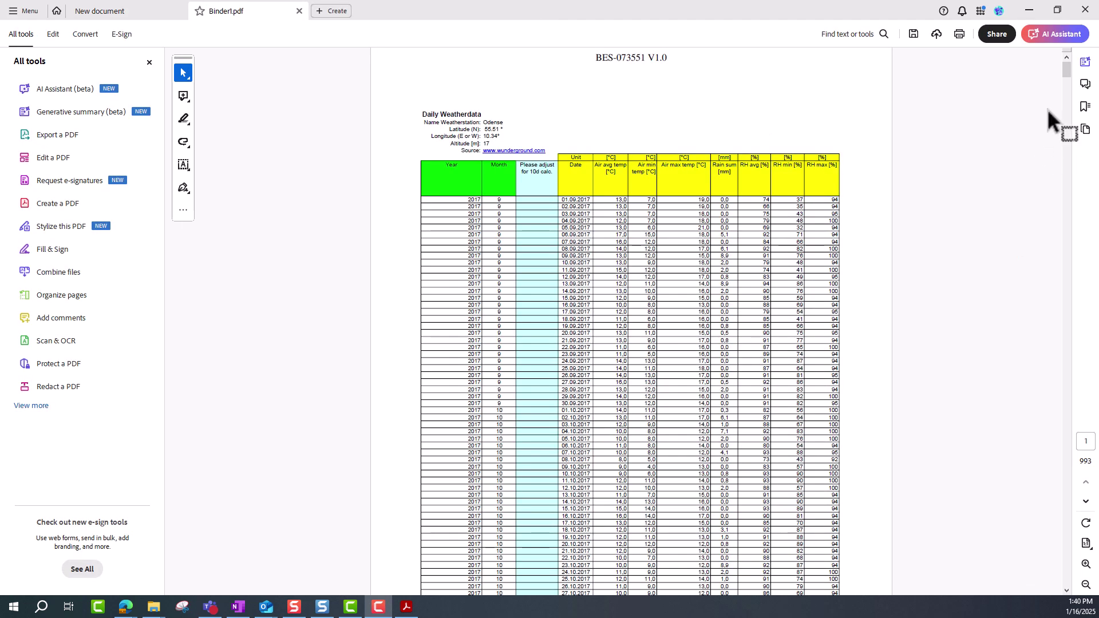
# Show the combined PDF's bookmarks and jump between the FE17DNKB2EEF03 weather, FE17DNKB2EEF03 and FE17DNKB2EEF04 weather sections
pyautogui.click(1085, 108)
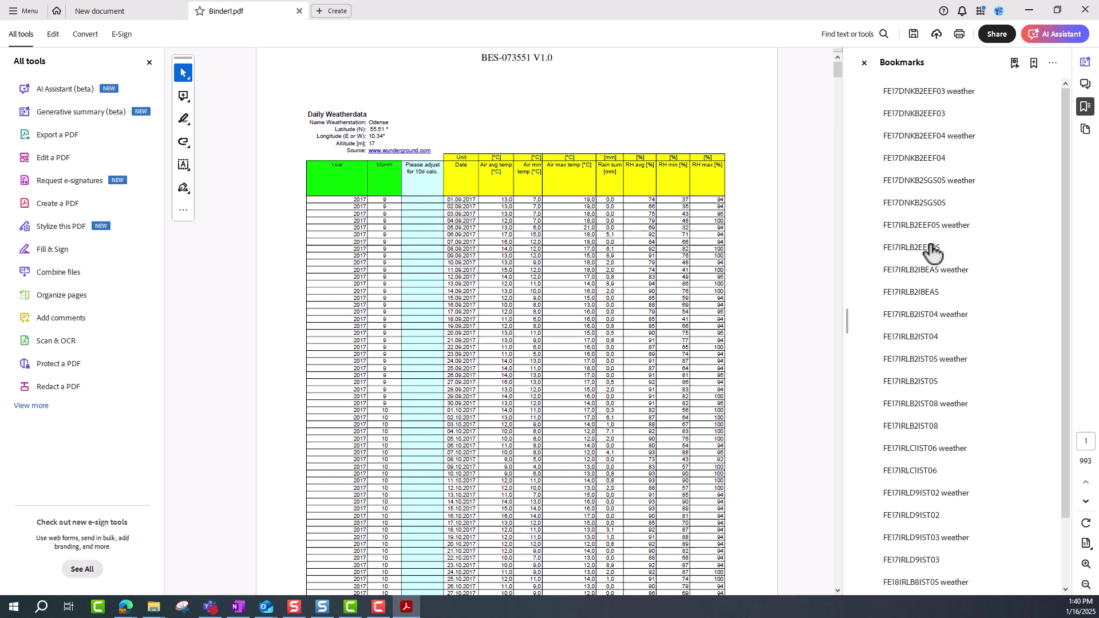
pyautogui.click(942, 95)
pyautogui.click(949, 117)
pyautogui.click(951, 140)
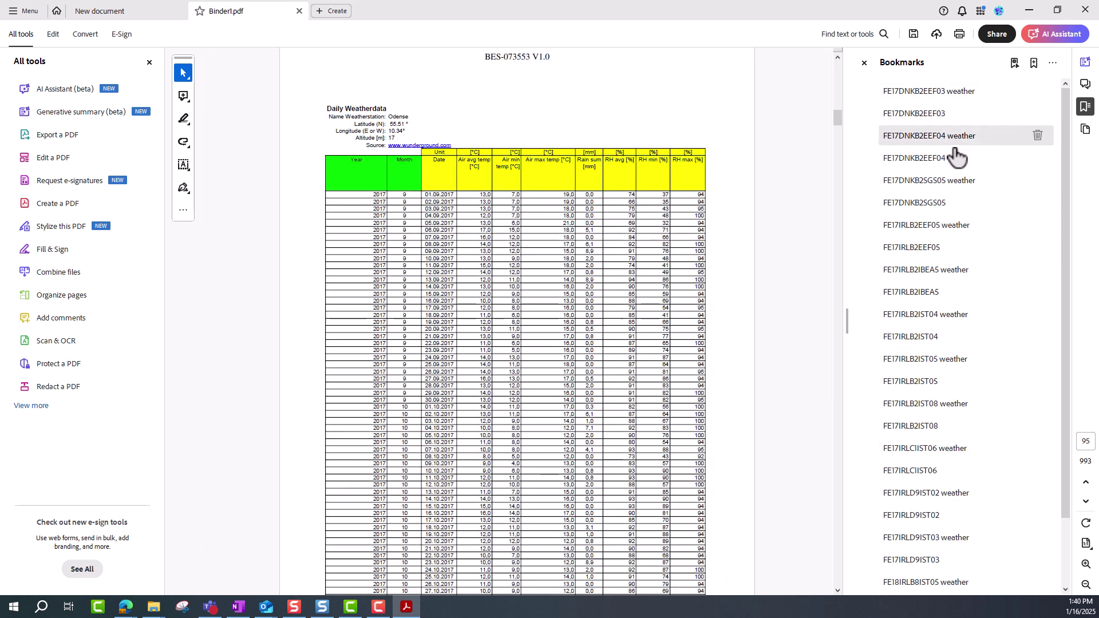
pyautogui.click(926, 93)
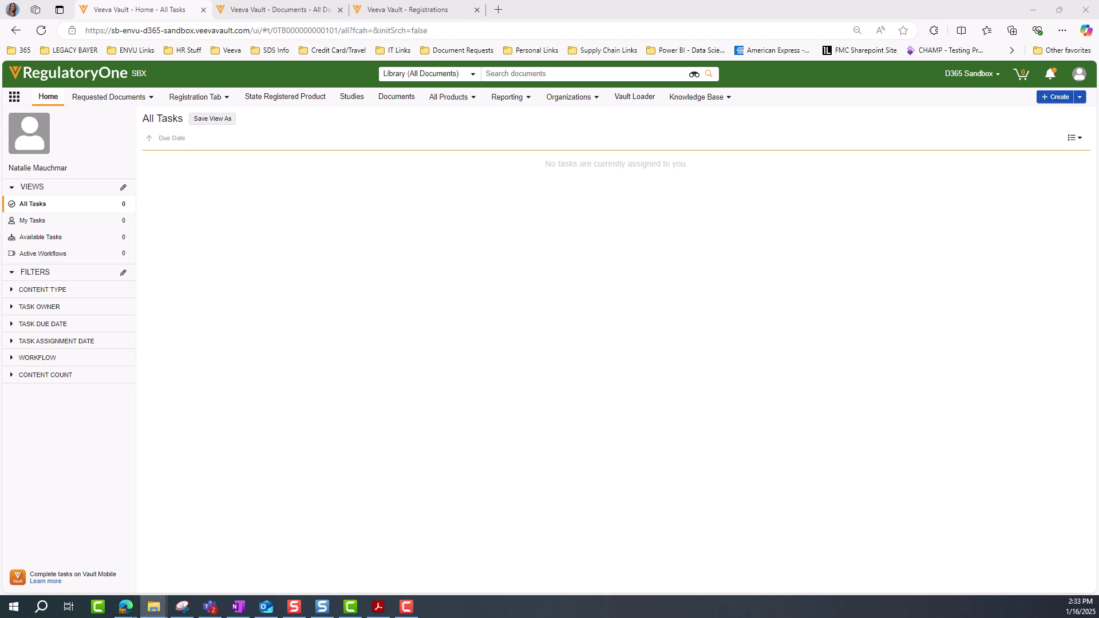
# Move the folder window with the selected PDFs aside and switch to the Veeva Vault registration record R-2347 in the browser
pyautogui.click(853, 158)
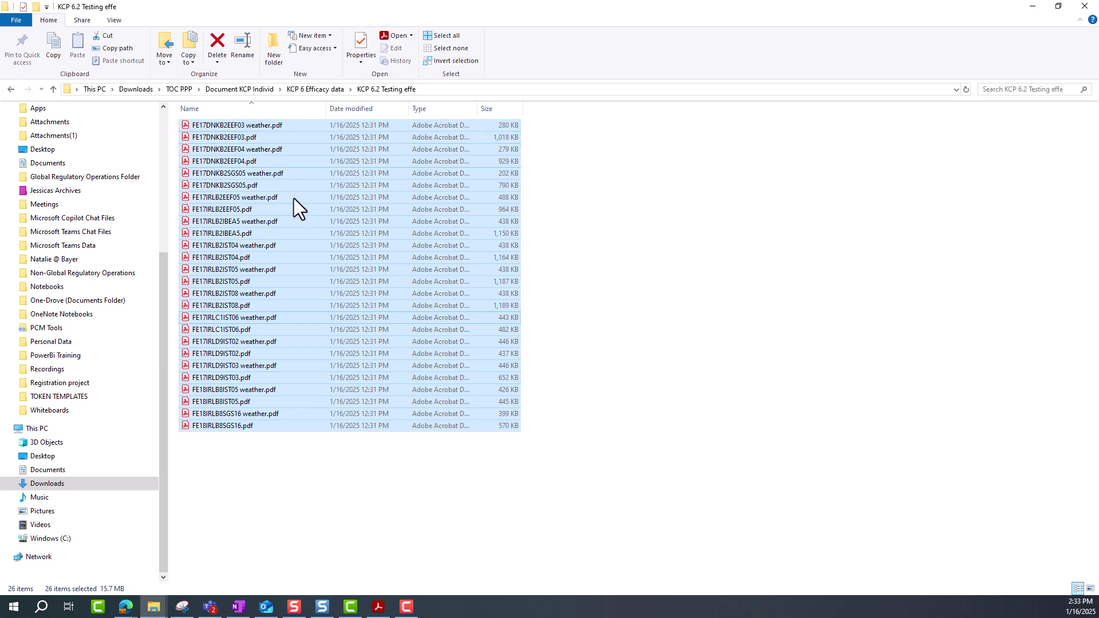
pyautogui.moveTo(648, 12); pyautogui.dragTo(1098, 246)
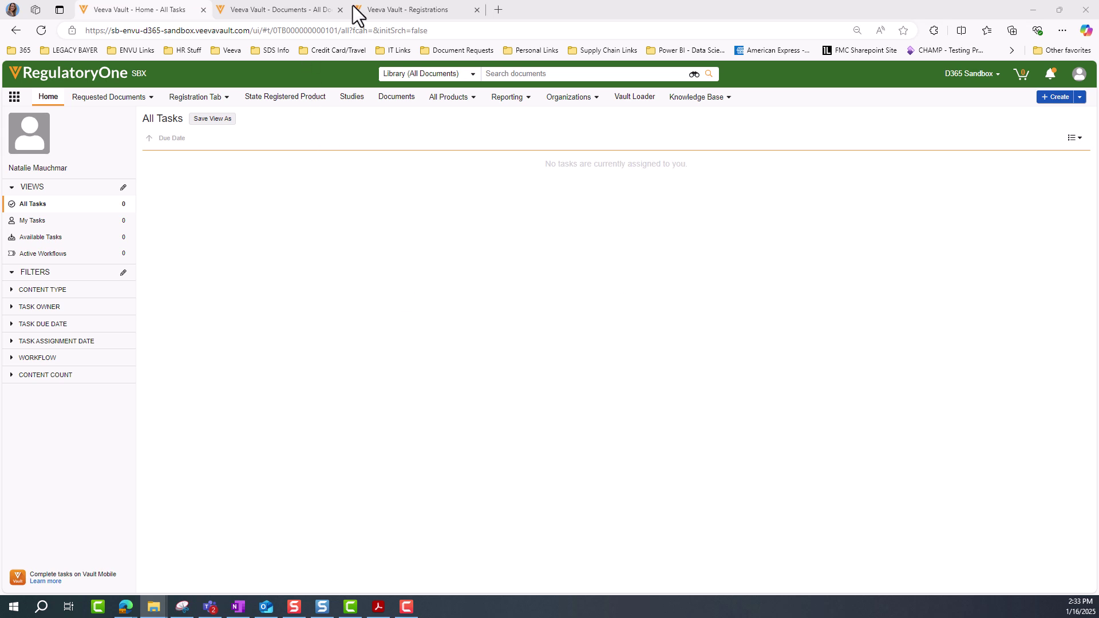
pyautogui.click(407, 7)
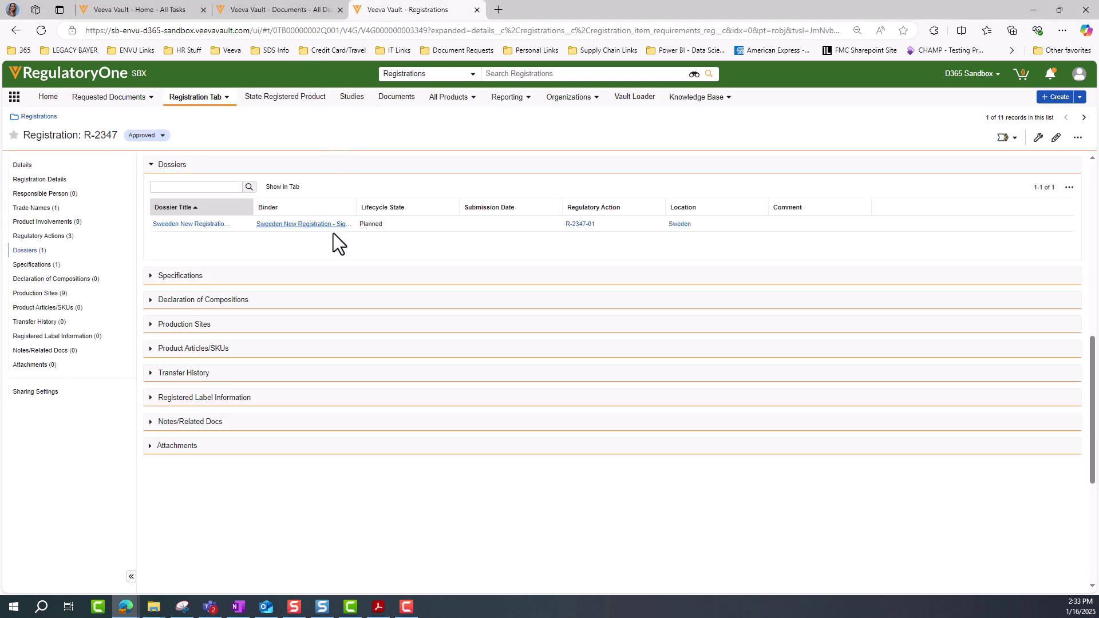
# Start a new document upload from the registration record, with documents classified now
pyautogui.scroll(1, 191, 245)
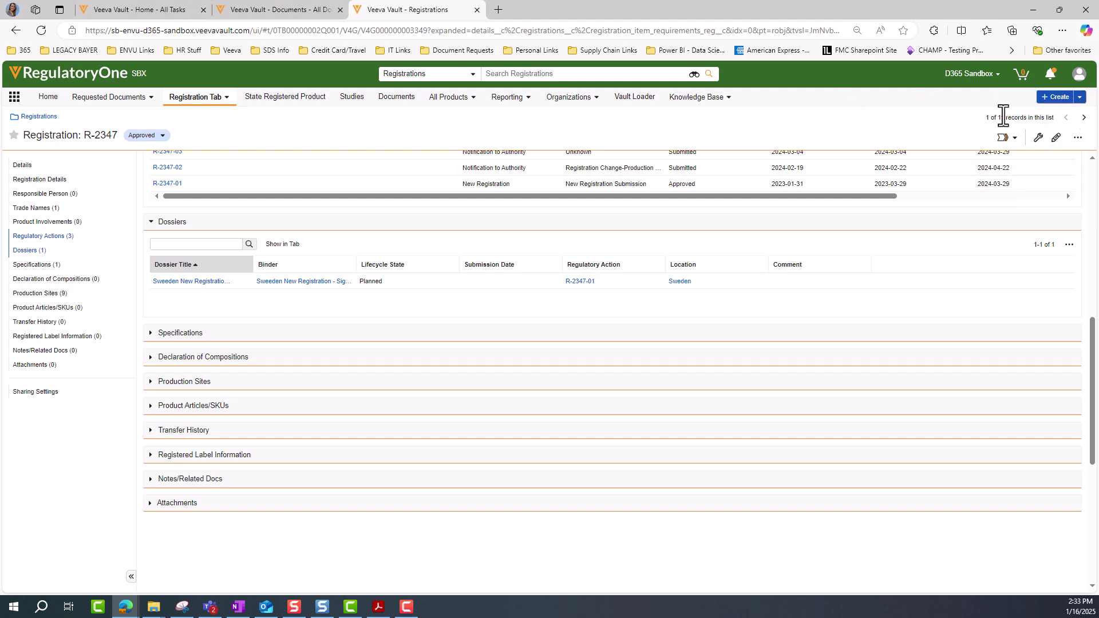
pyautogui.click(1080, 99)
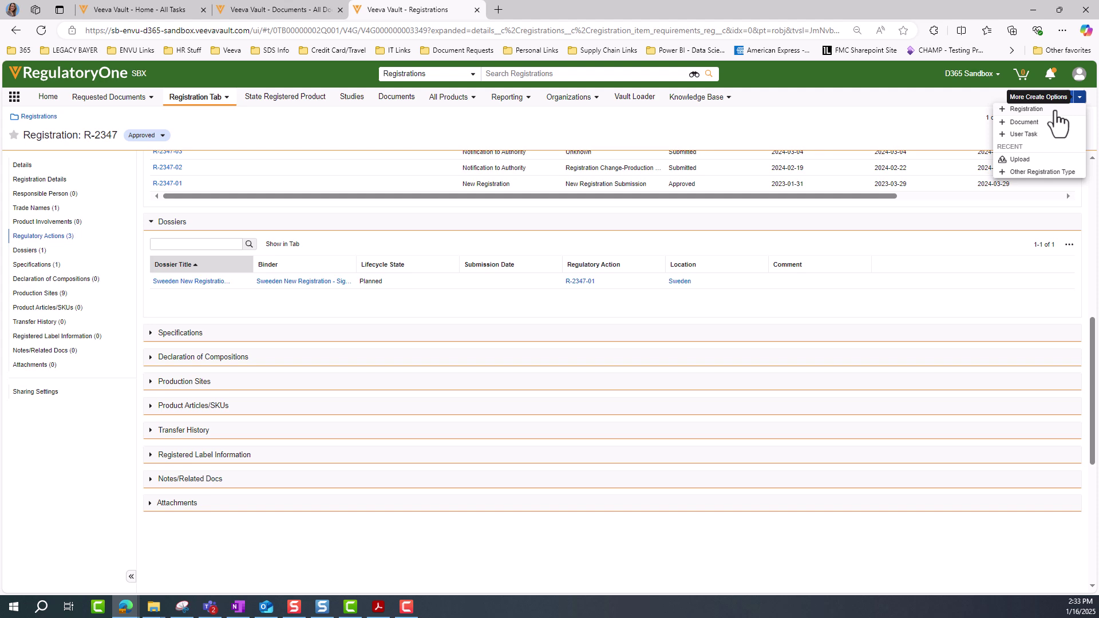
pyautogui.rightClick(1022, 126)
pyautogui.press('Escape')
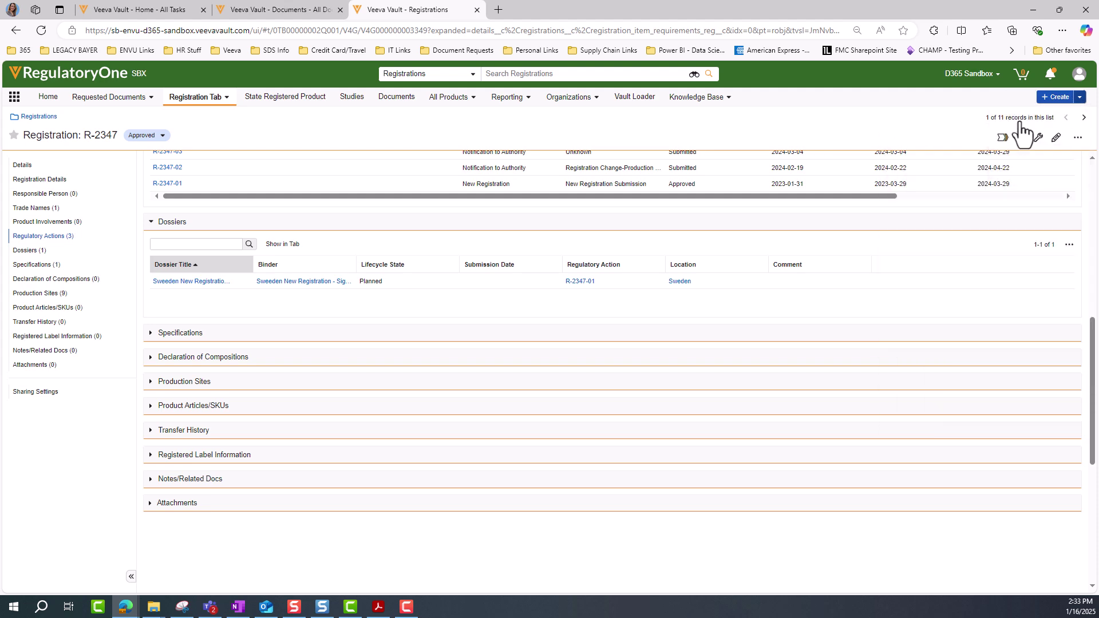
pyautogui.click(1024, 121)
pyautogui.click(620, 365)
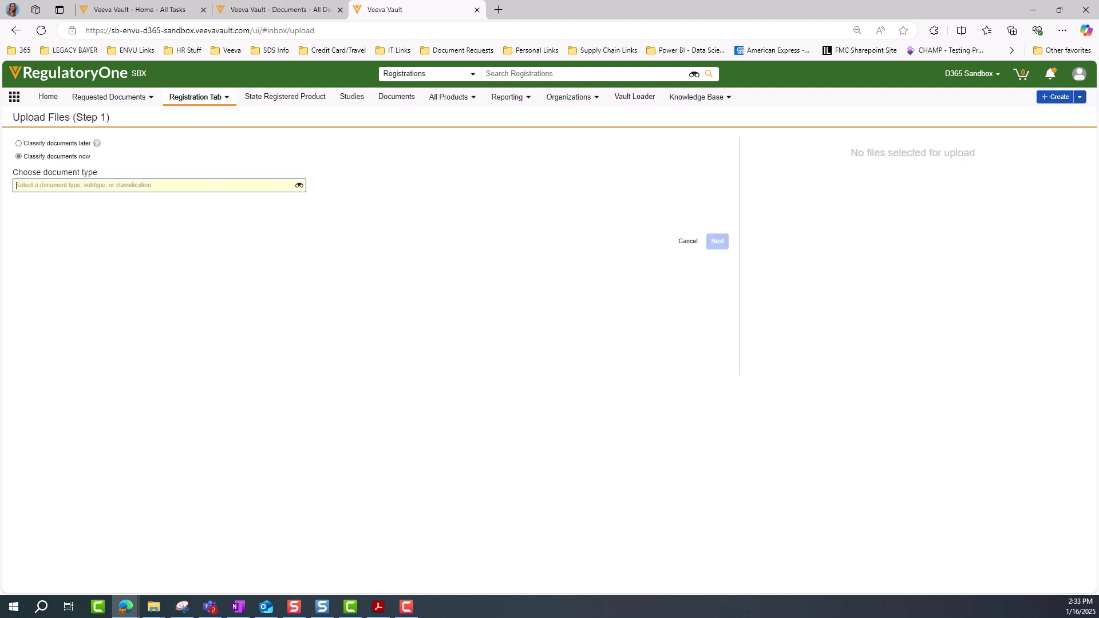
# Add the selected efficacy PDFs to the upload, classify them as Summary > Biological (Efficacy), and continue to step 2
pyautogui.moveTo(1098, 225); pyautogui.dragTo(490, 207)
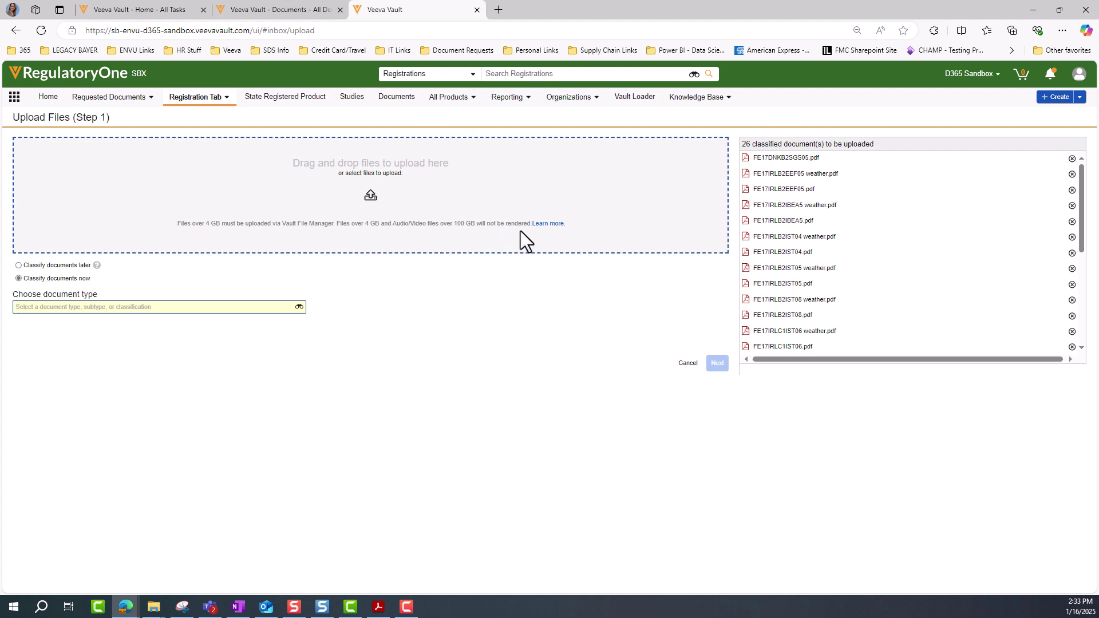
pyautogui.click(223, 308)
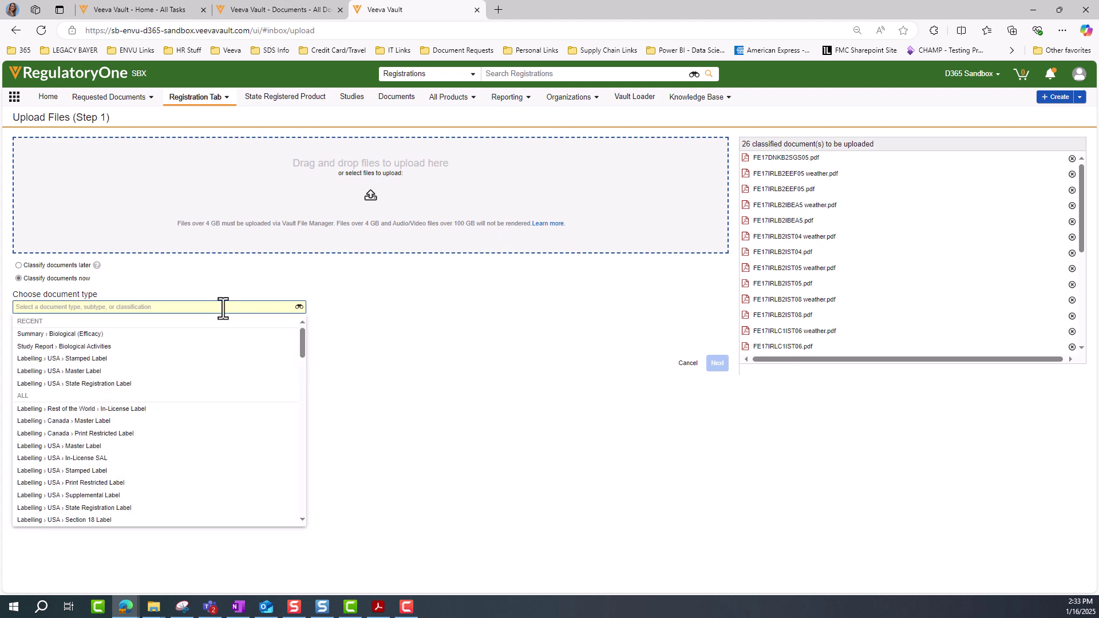
pyautogui.click(59, 337)
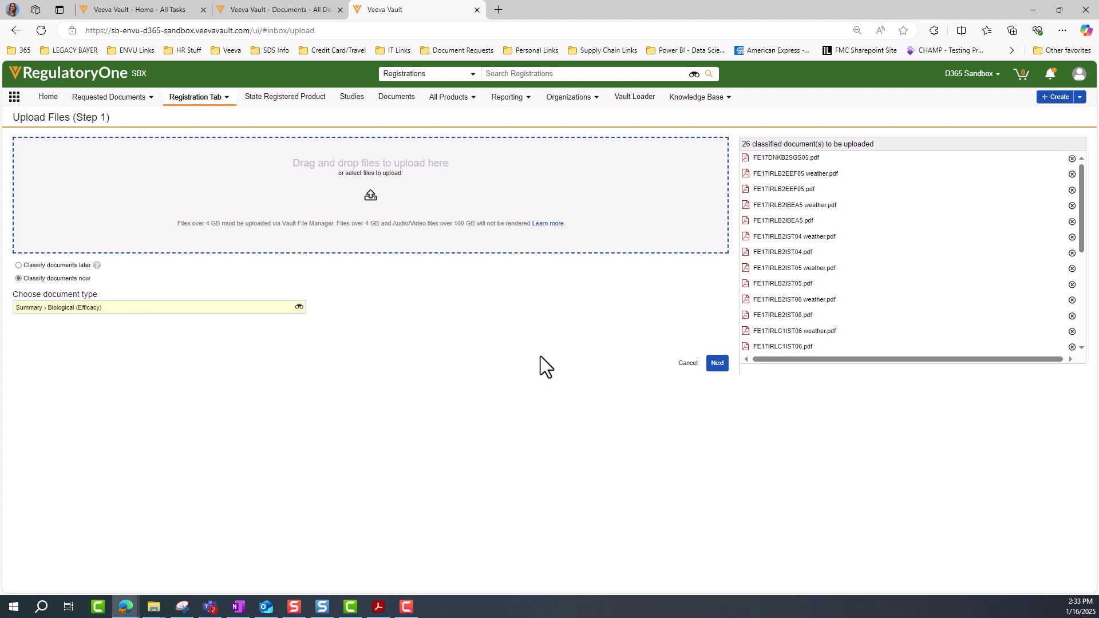
pyautogui.click(719, 364)
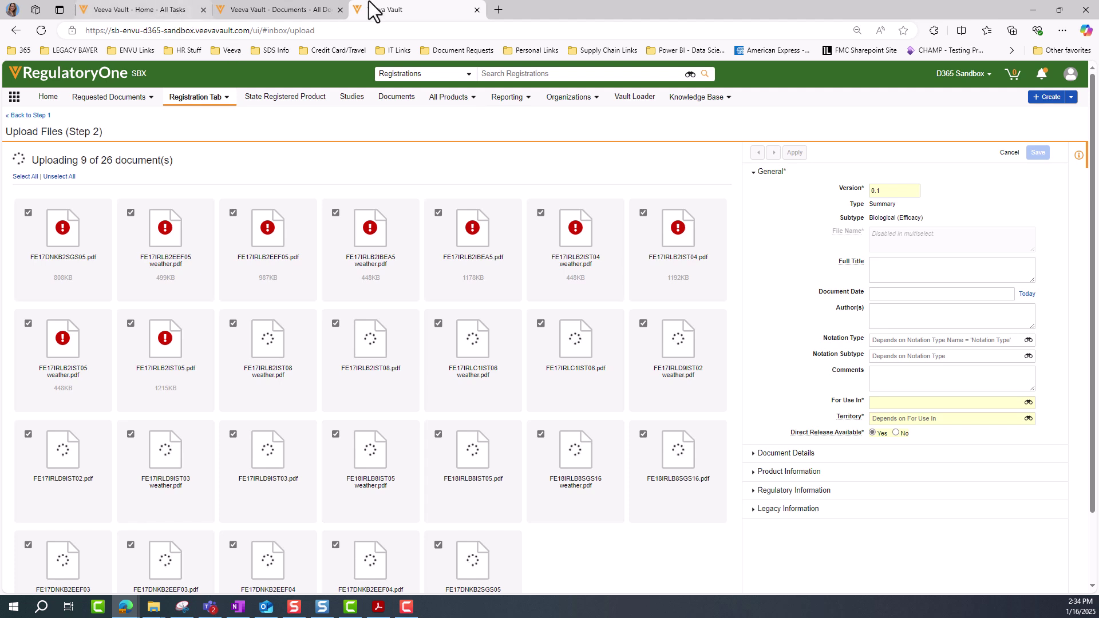
# Enter the full title "Biological Efficacy Data for New Submission in Sweeded" for all uploaded documents, correcting the spelling of "Submission"
pyautogui.click(976, 273)
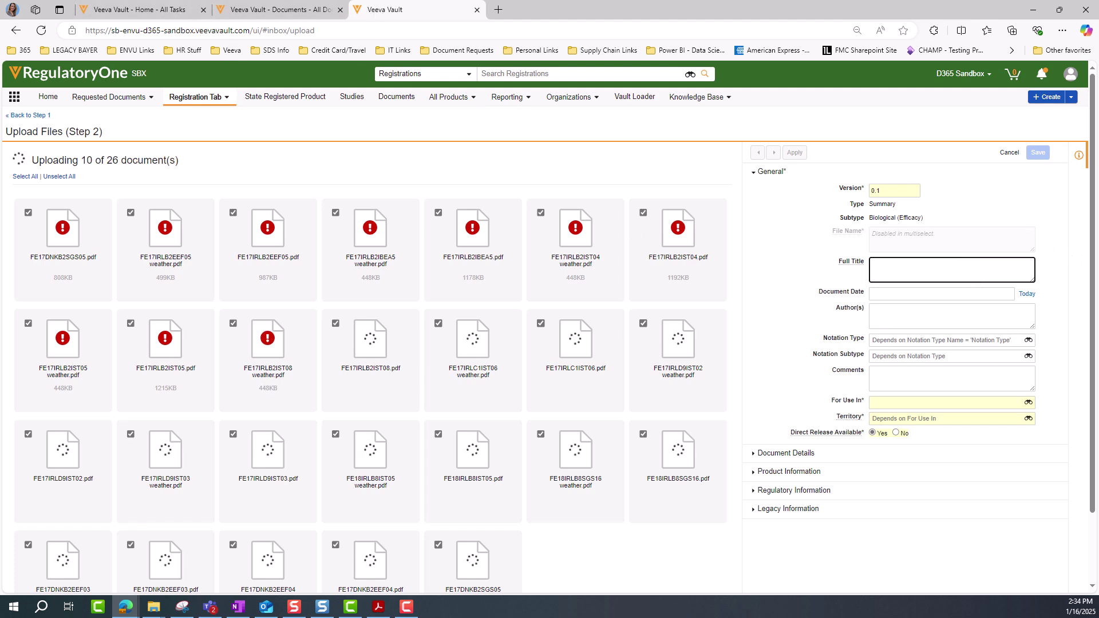
pyautogui.write('Biological Efficacy Data for')
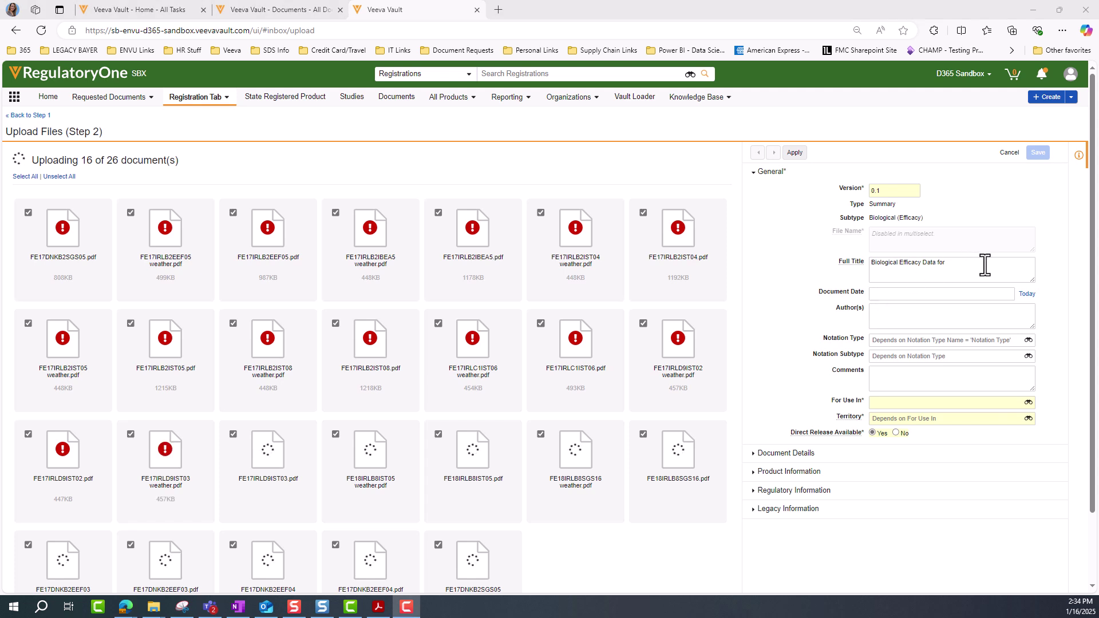
pyautogui.click(982, 262)
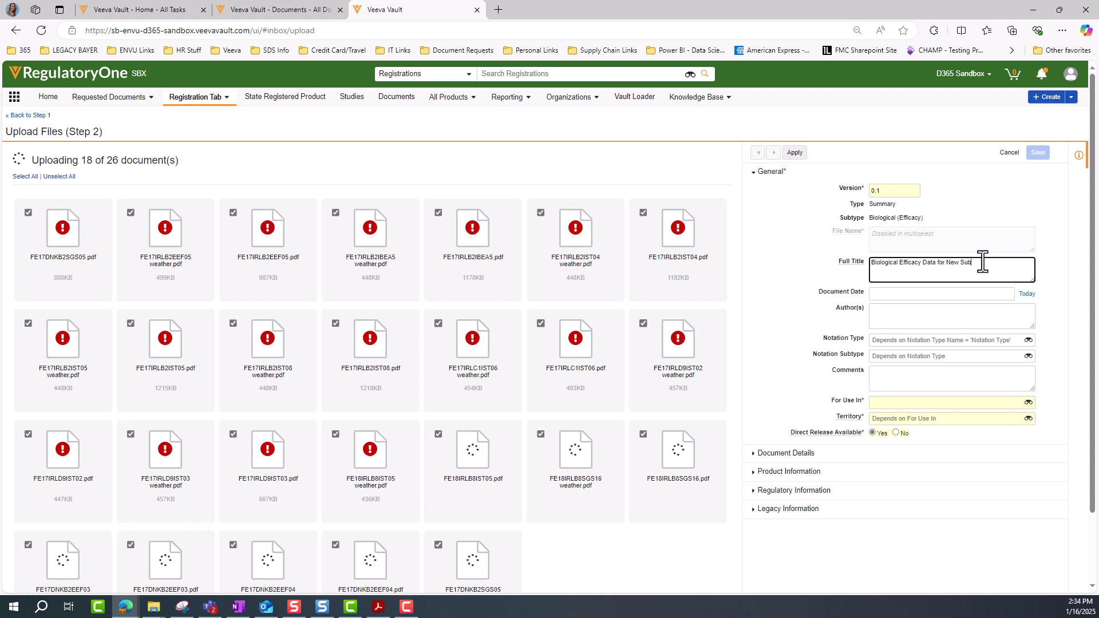
pyautogui.write('New Submissin in Sweeded')
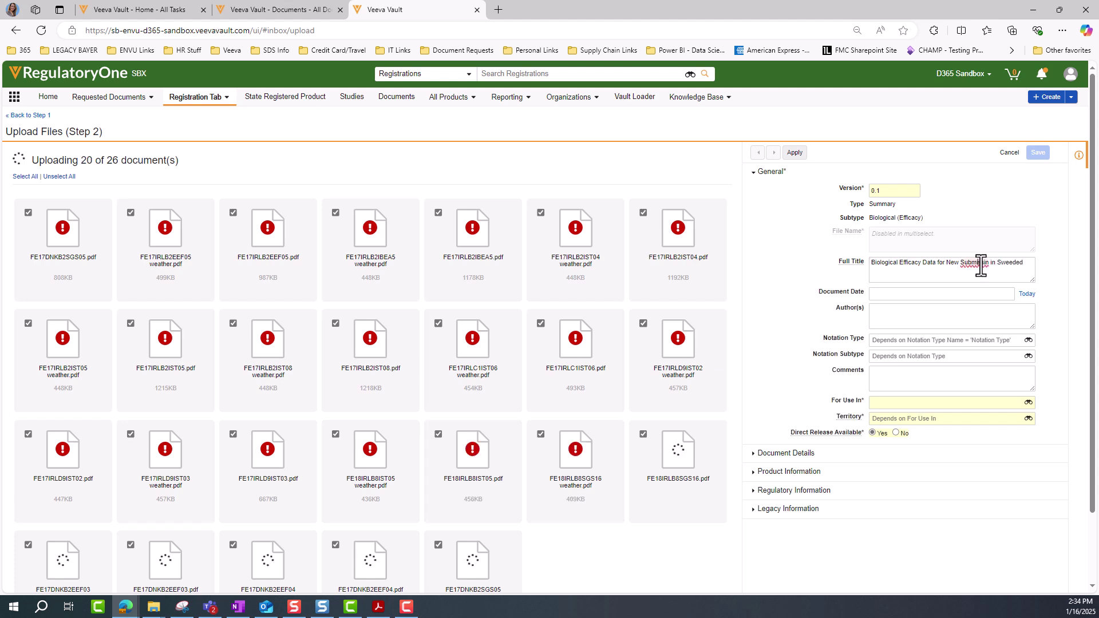
pyautogui.rightClick(977, 263)
pyautogui.click(884, 274)
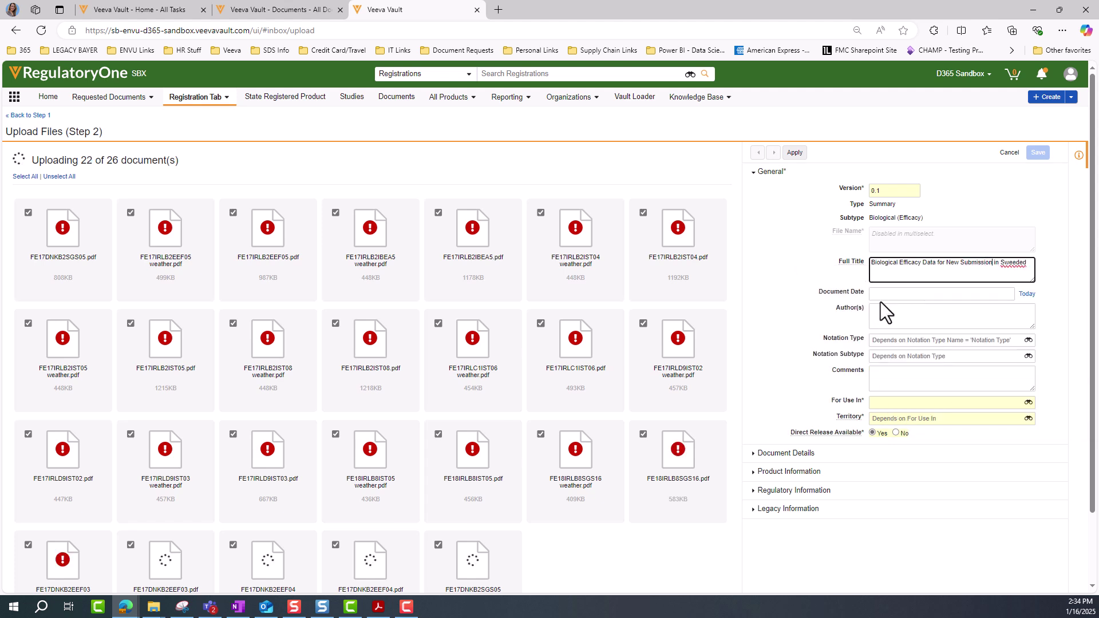
# Set For Use In to Country and Territory to Sweden for the uploaded documents
pyautogui.scroll(-1, 881, 304)
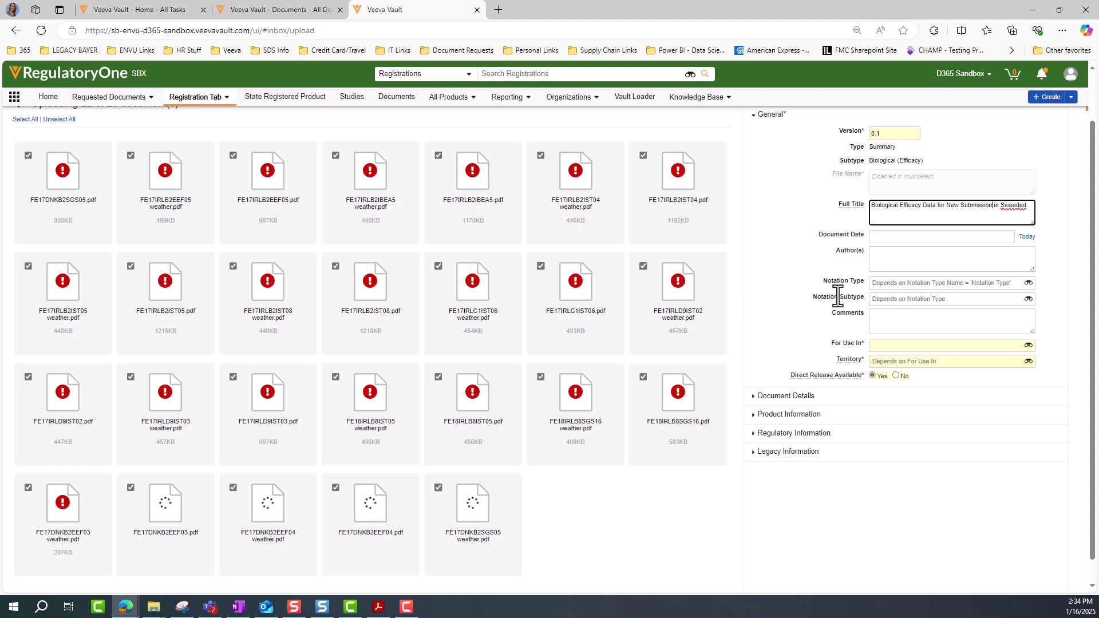
pyautogui.click(885, 346)
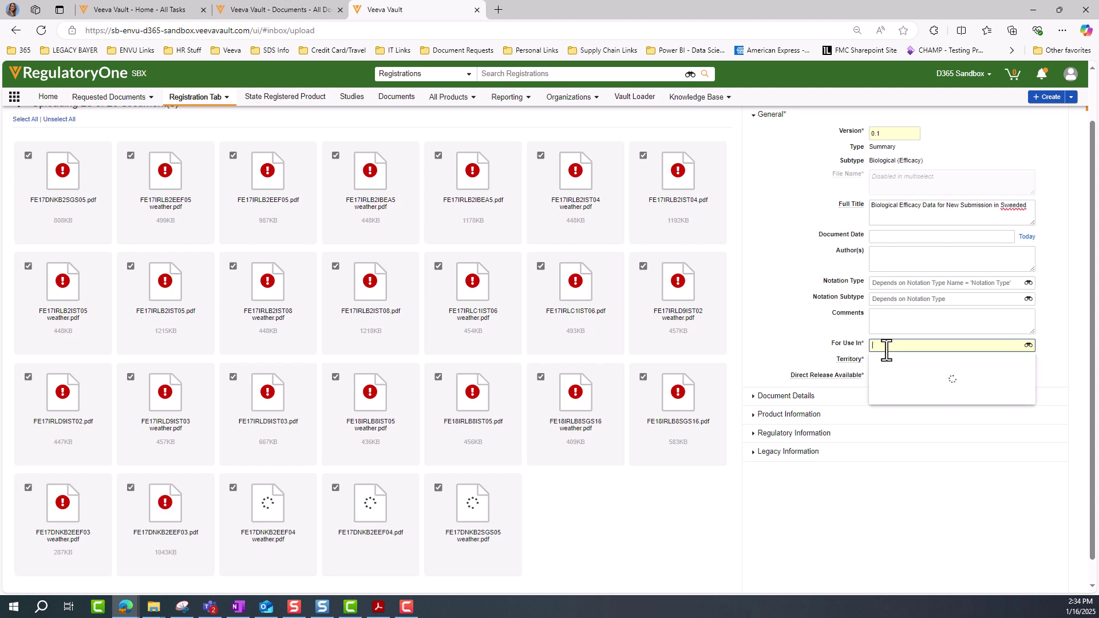
pyautogui.click(885, 373)
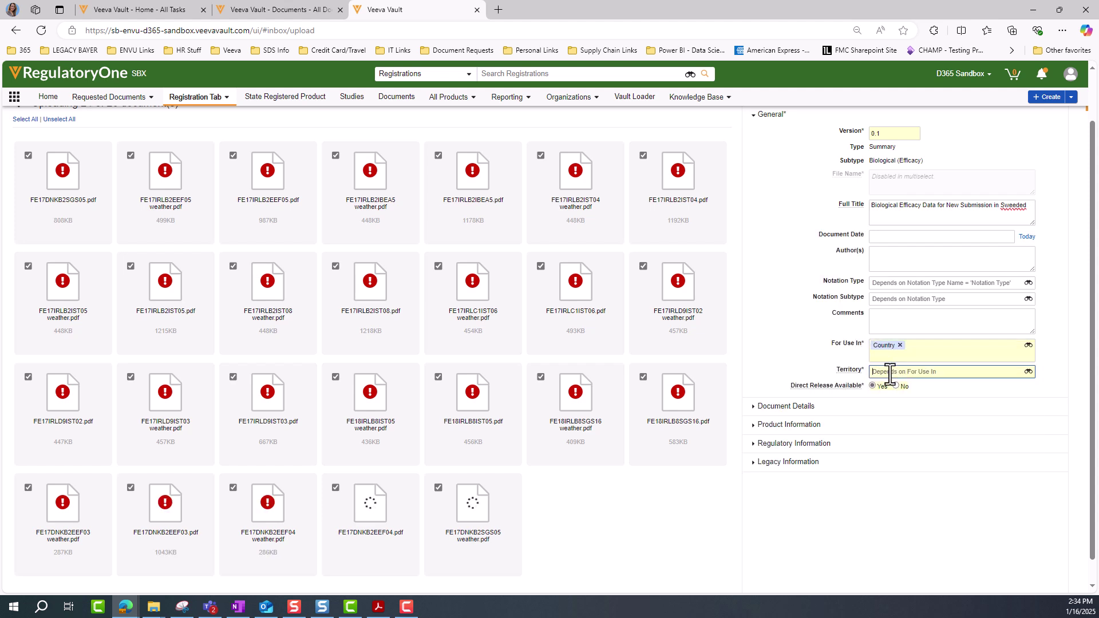
pyautogui.click(888, 372)
pyautogui.click(885, 399)
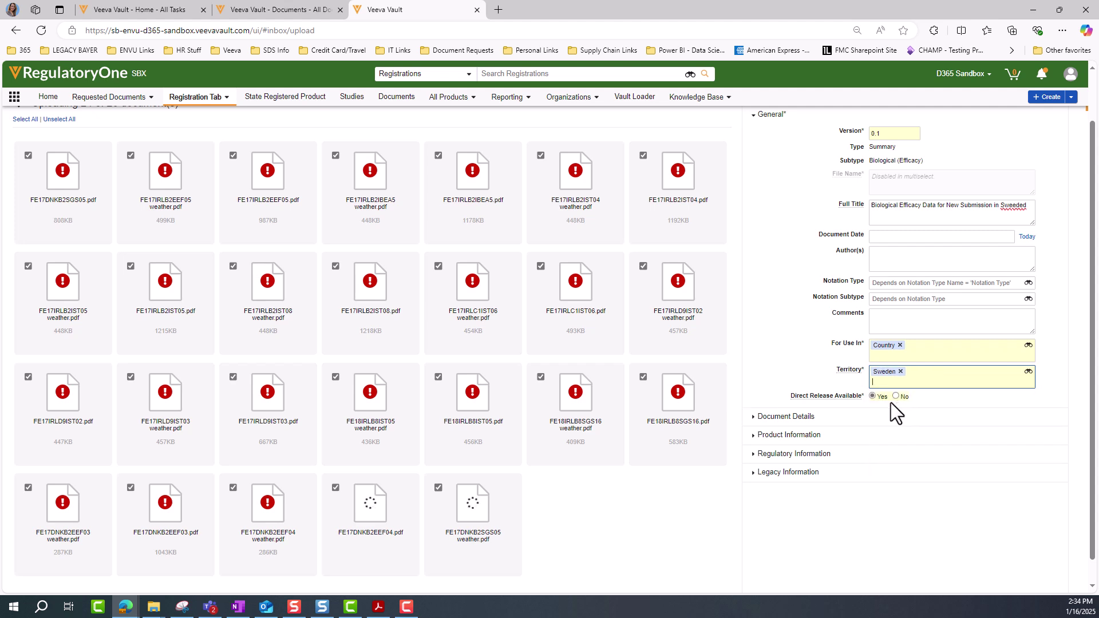
pyautogui.click(796, 418)
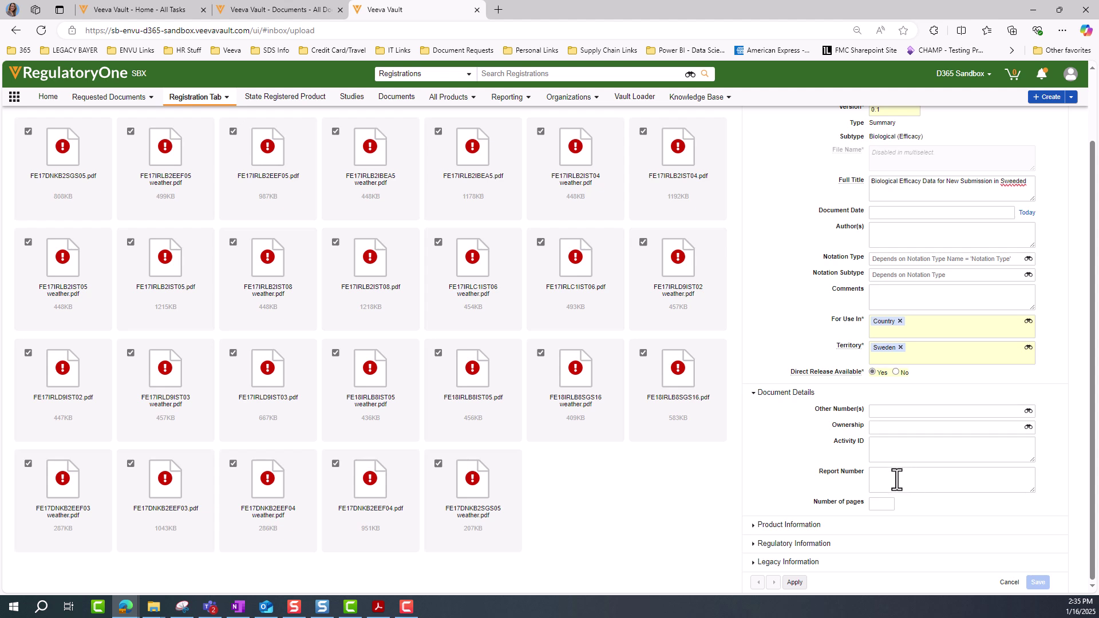
pyautogui.click(802, 527)
pyautogui.scroll(-1, 802, 527)
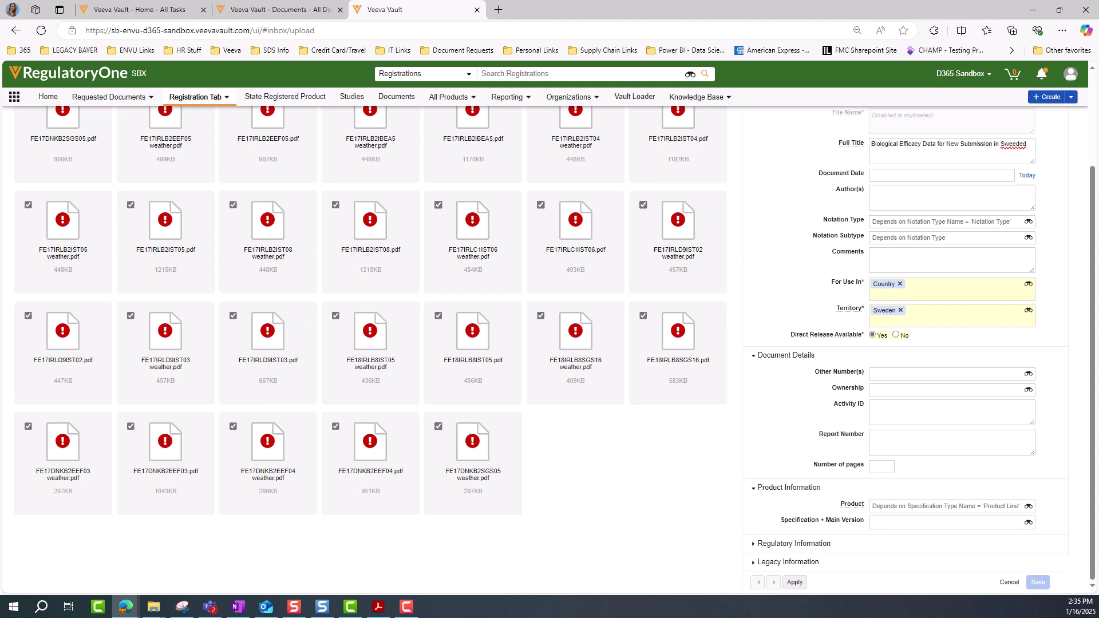
pyautogui.click(890, 523)
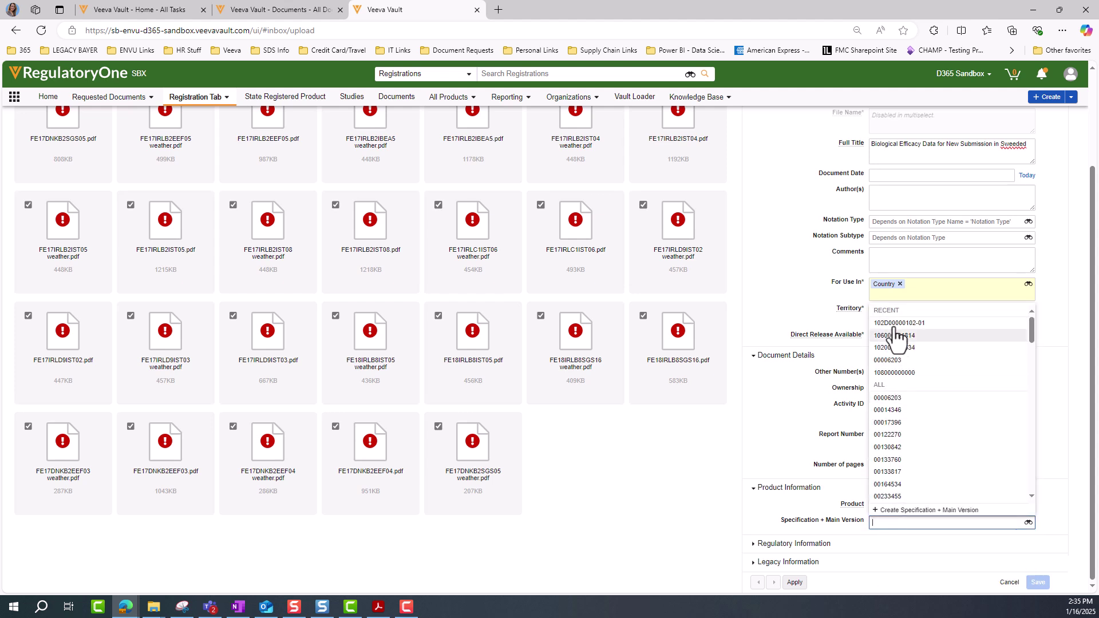
pyautogui.click(895, 324)
# Set Regulatory Action to R-2347-01 and Dossier to "Sweeden New Registration - Signature Xtra", and apply the metadata to all selected documents
pyautogui.click(823, 545)
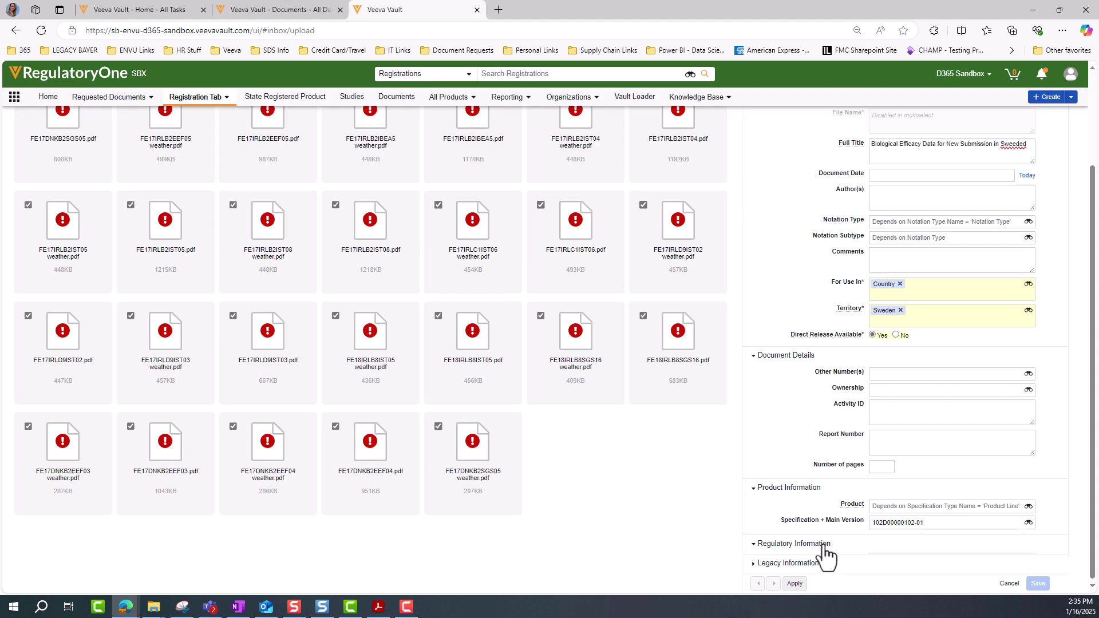
pyautogui.scroll(-2, 823, 547)
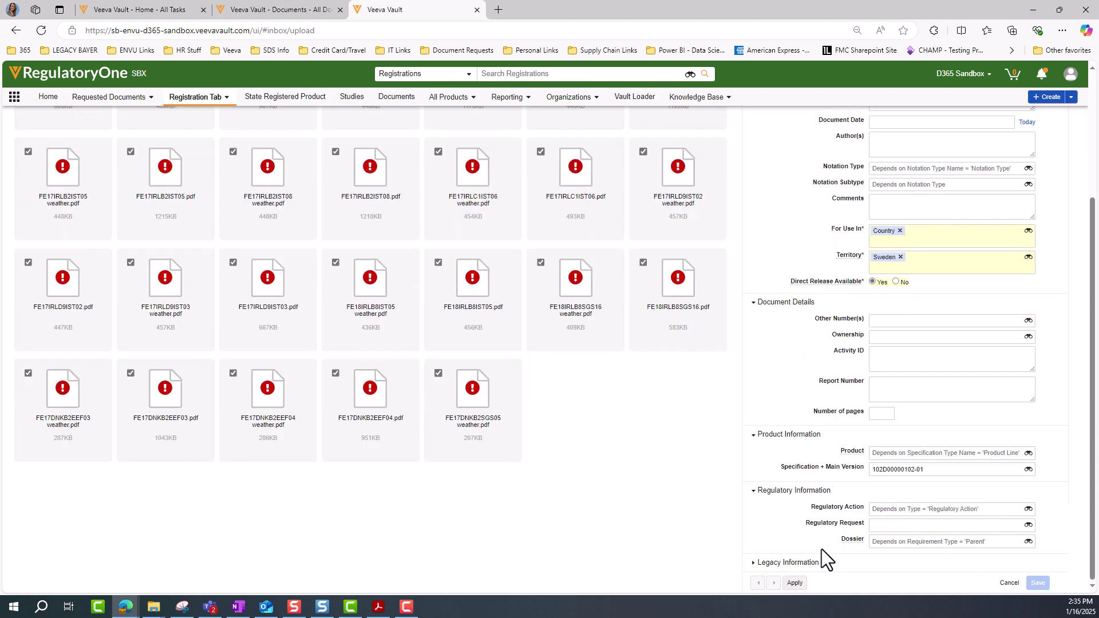
pyautogui.click(897, 509)
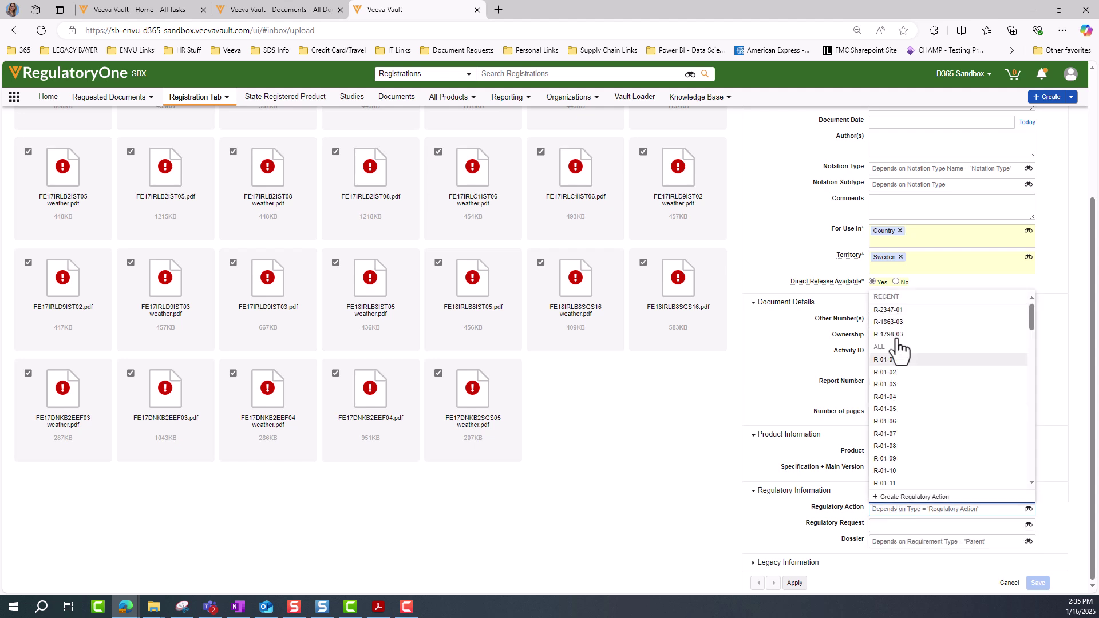
pyautogui.click(892, 310)
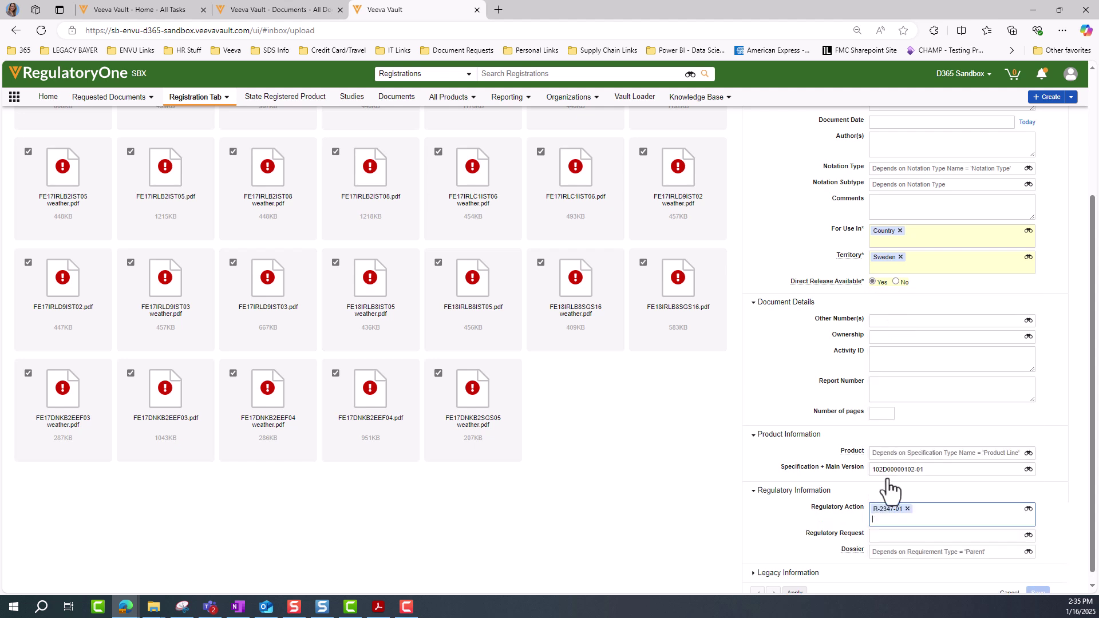
pyautogui.click(891, 552)
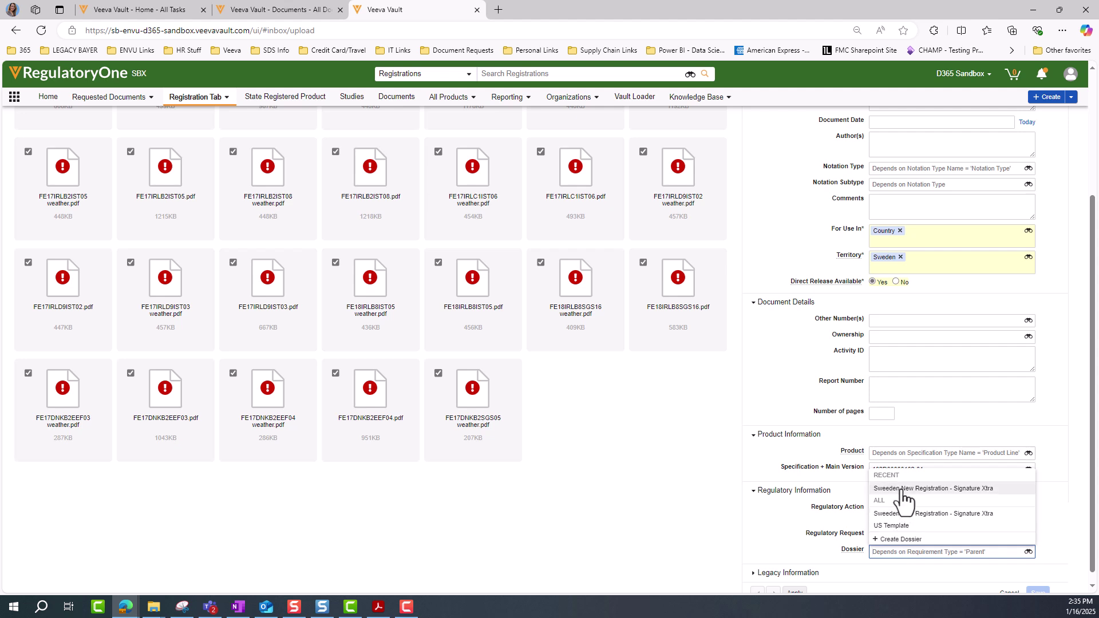
pyautogui.click(902, 490)
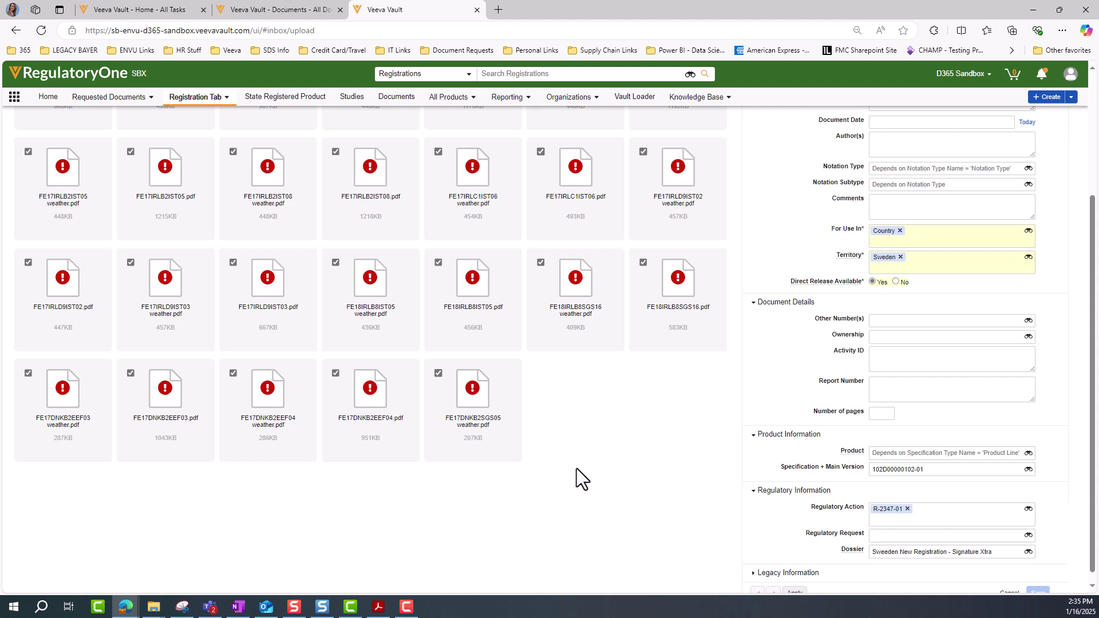
pyautogui.scroll(-1, 592, 465)
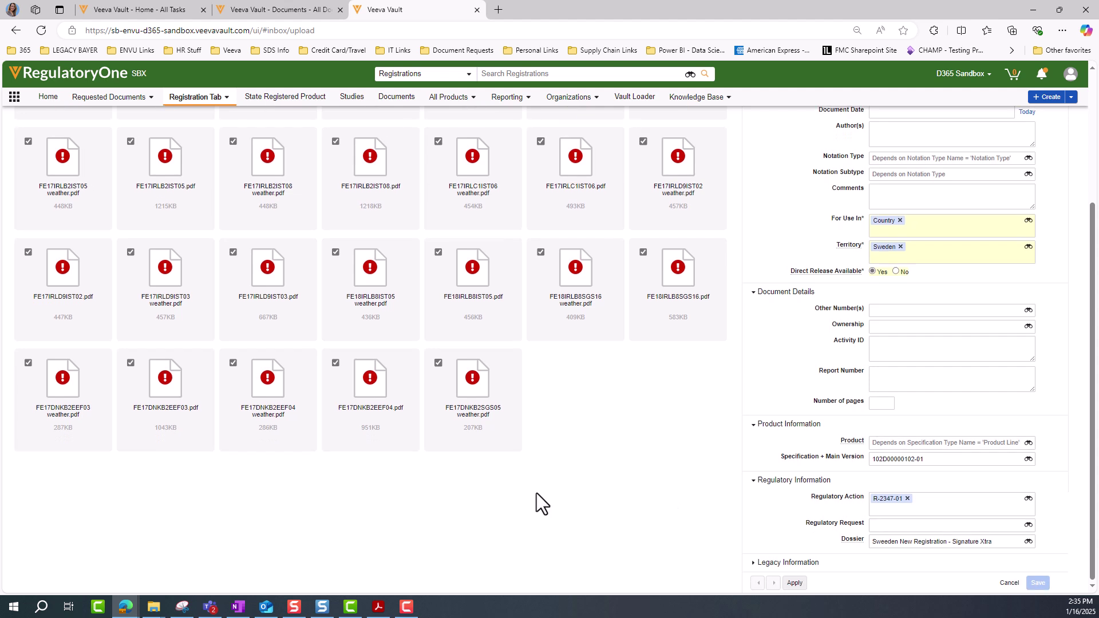
pyautogui.click(796, 584)
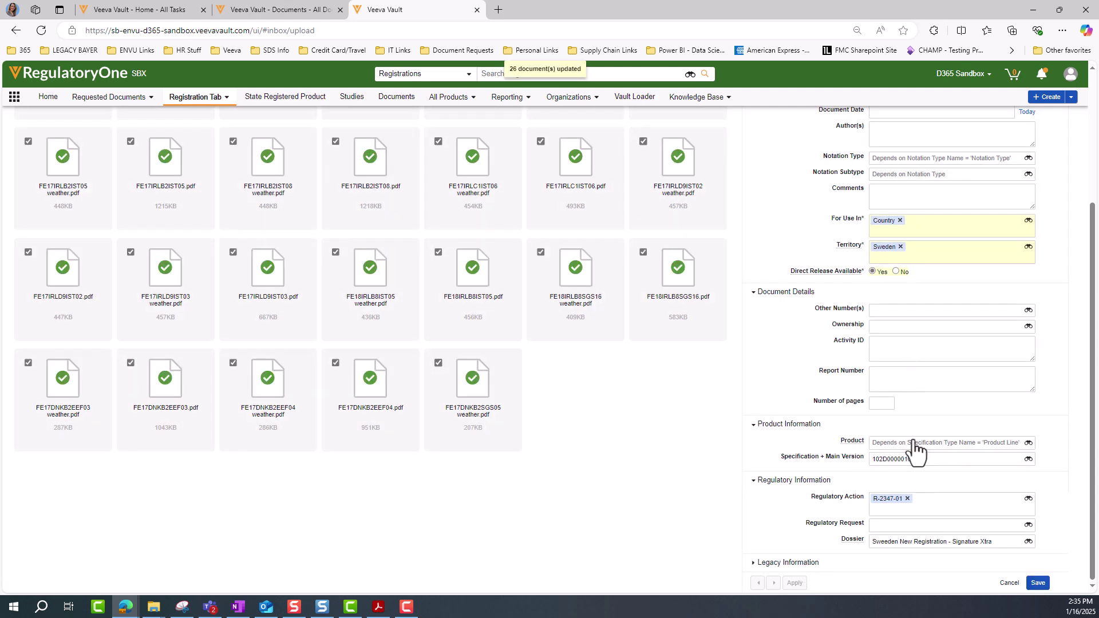
# Select only FE17DNKB2SGS05.pdf, copy its file name FE17DNKB2SGS05 into Report Number, and apply the change
pyautogui.scroll(2, 929, 396)
pyautogui.scroll(2, 930, 381)
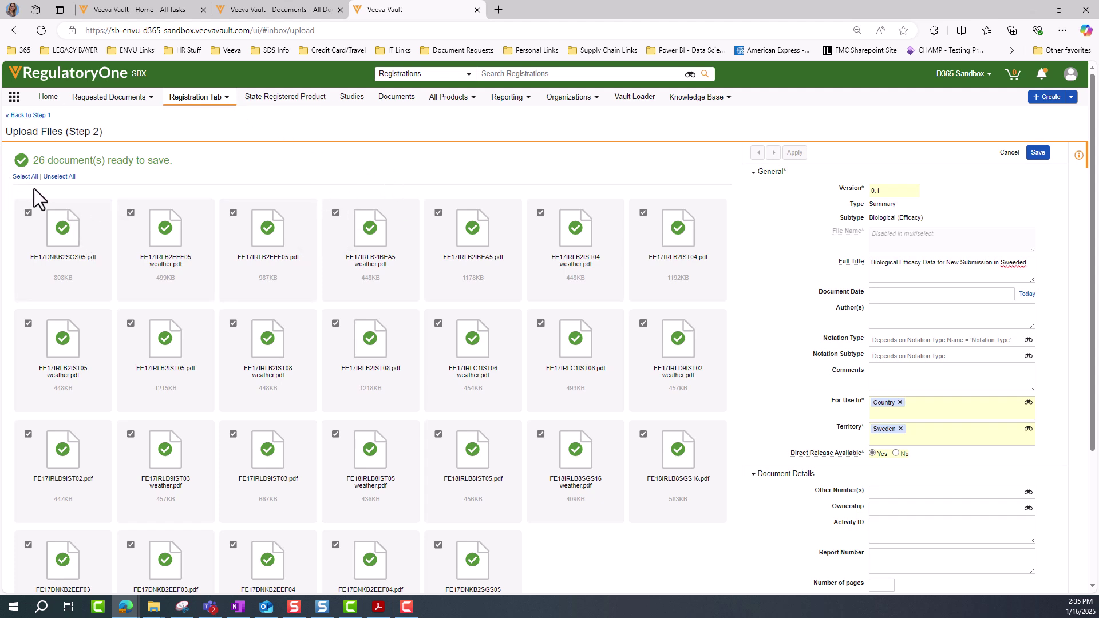
pyautogui.click(59, 177)
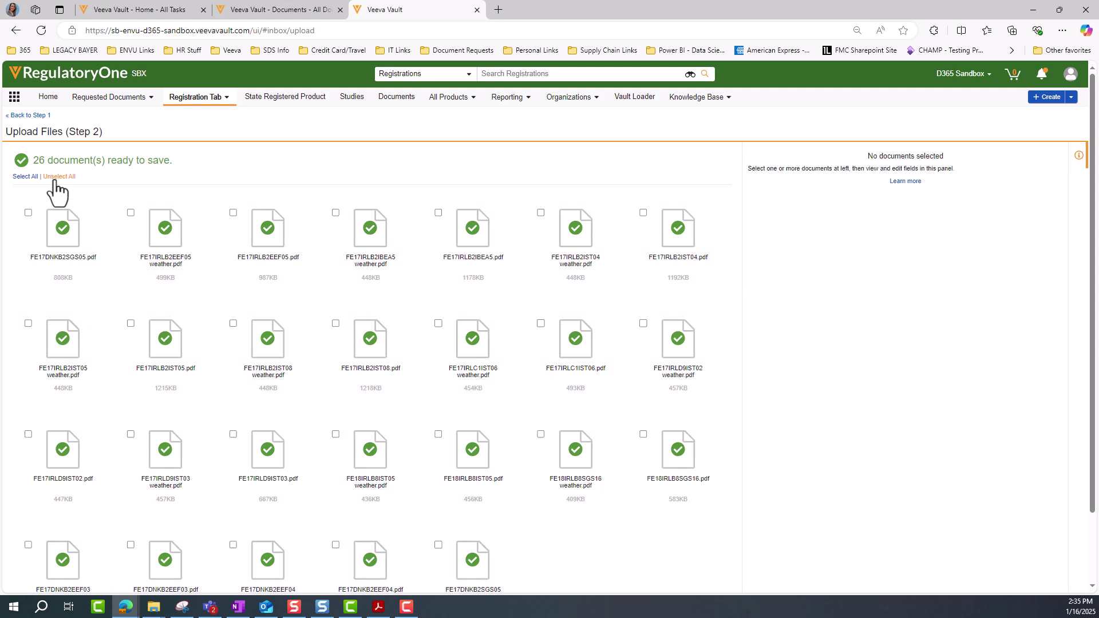
pyautogui.click(28, 213)
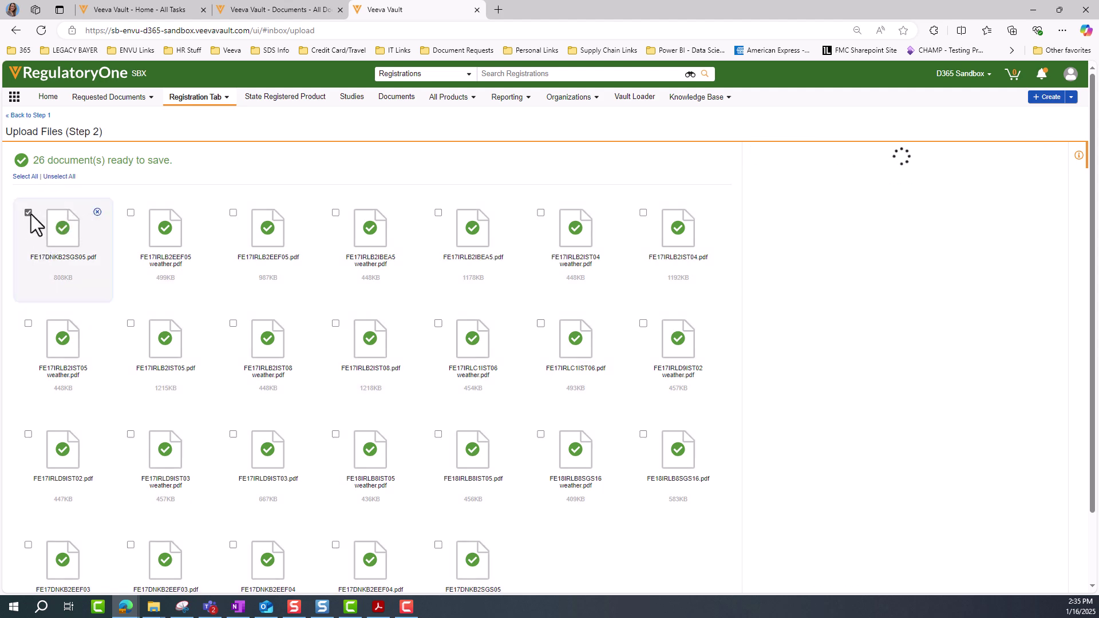
pyautogui.scroll(-3, 34, 224)
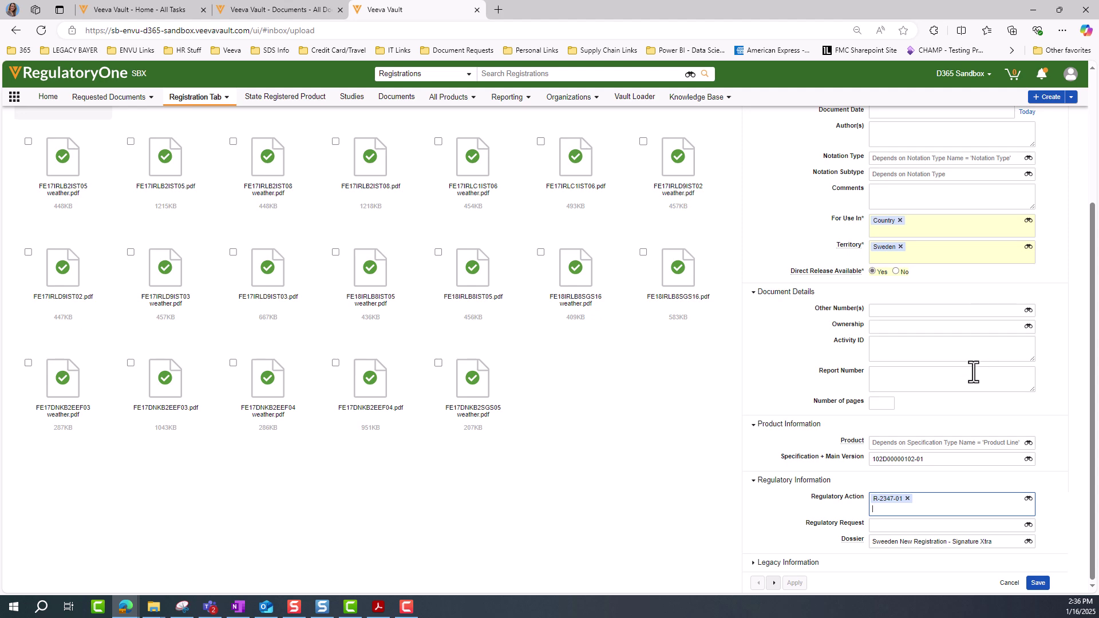
pyautogui.scroll(3, 939, 452)
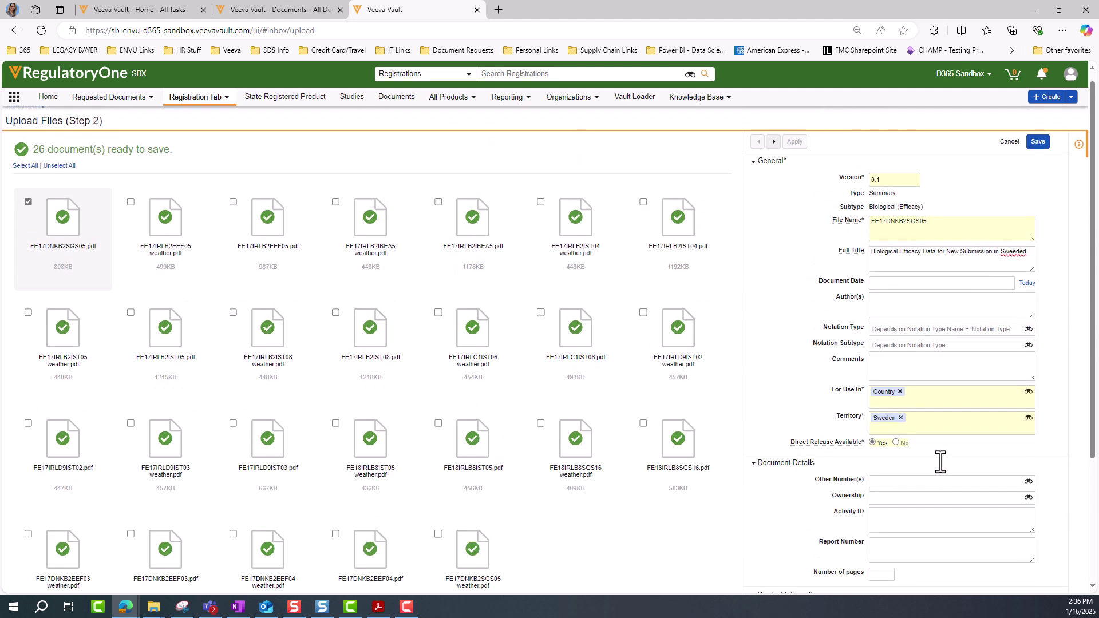
pyautogui.doubleClick(916, 224)
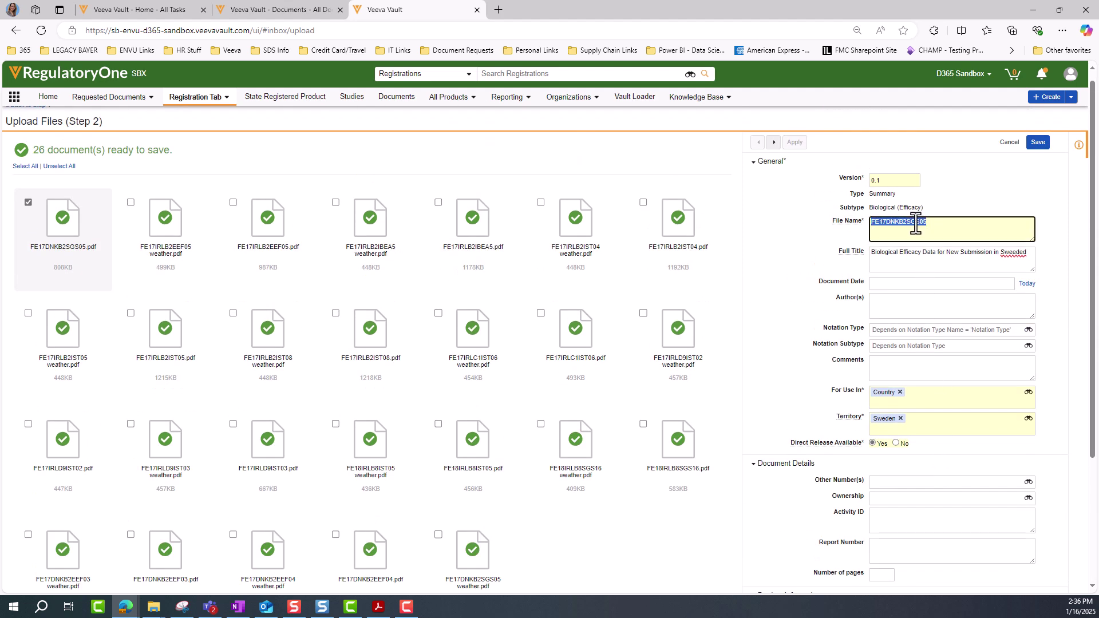
pyautogui.hotkey('ctrl', 'c')
pyautogui.scroll(-2, 924, 389)
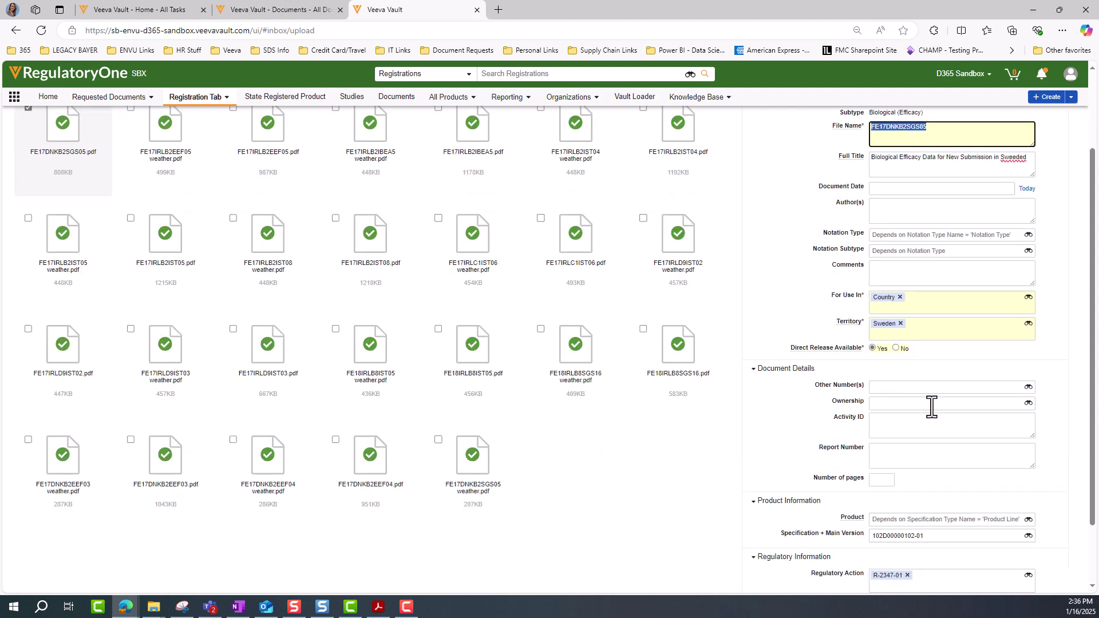
pyautogui.click(917, 439)
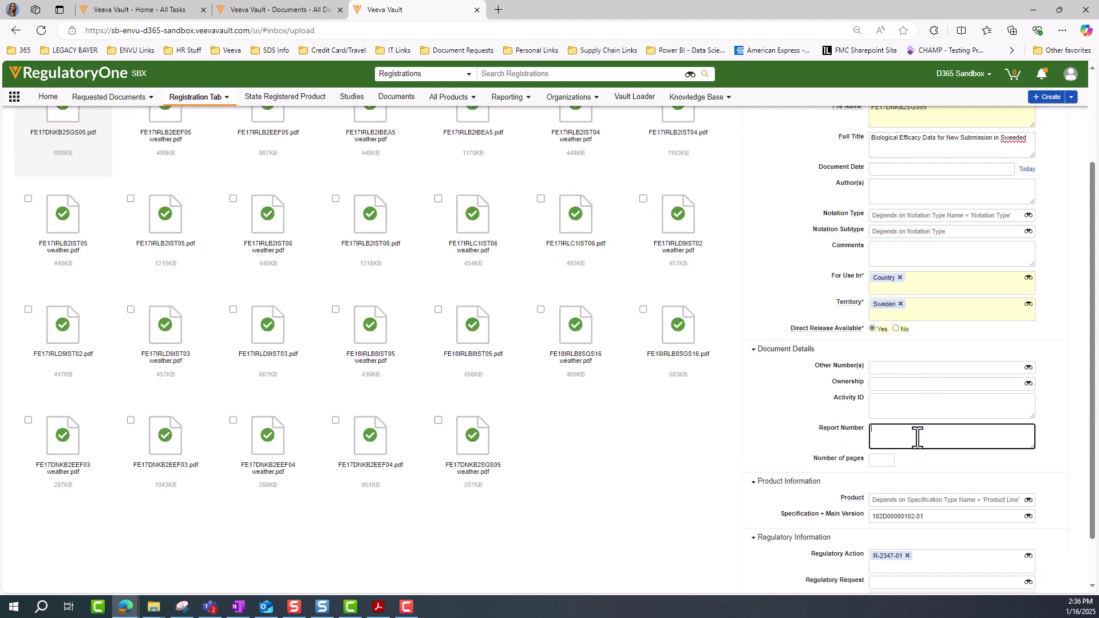
pyautogui.scroll(3, 987, 373)
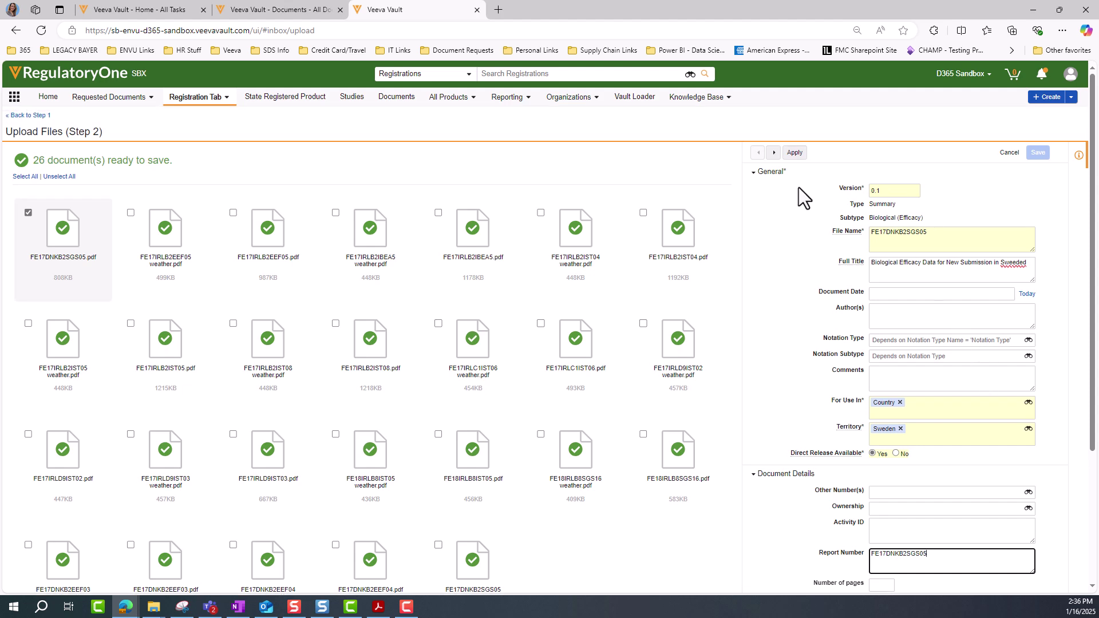
pyautogui.click(794, 152)
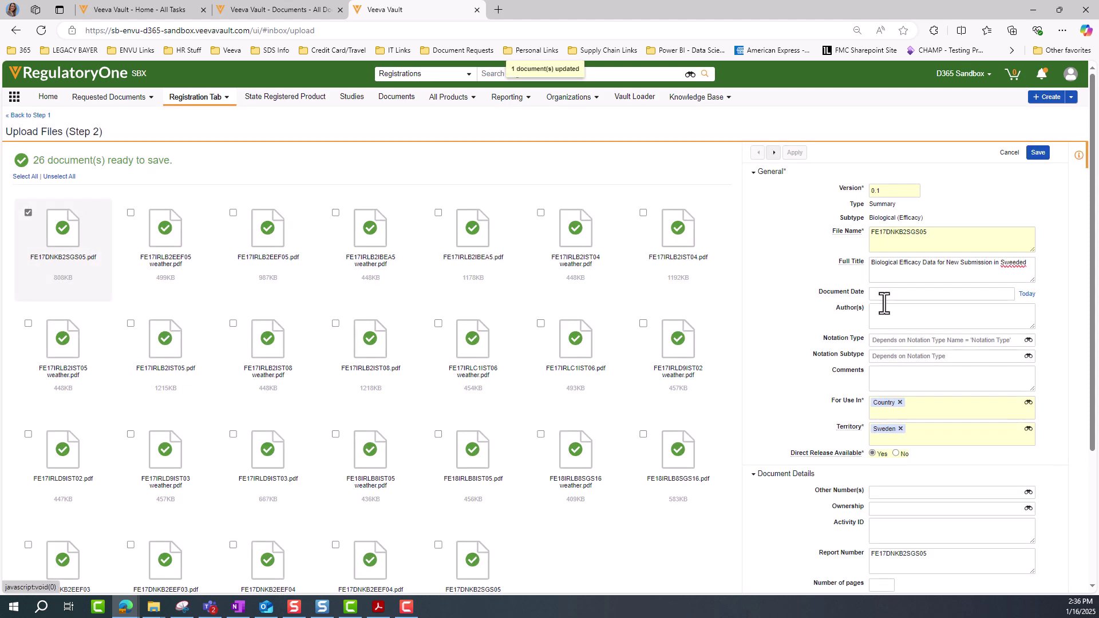
# Review the fields of FE17IRLB2EEF05 weather.pdf as the only selected file, and save all uploaded documents
pyautogui.click(28, 213)
pyautogui.click(130, 213)
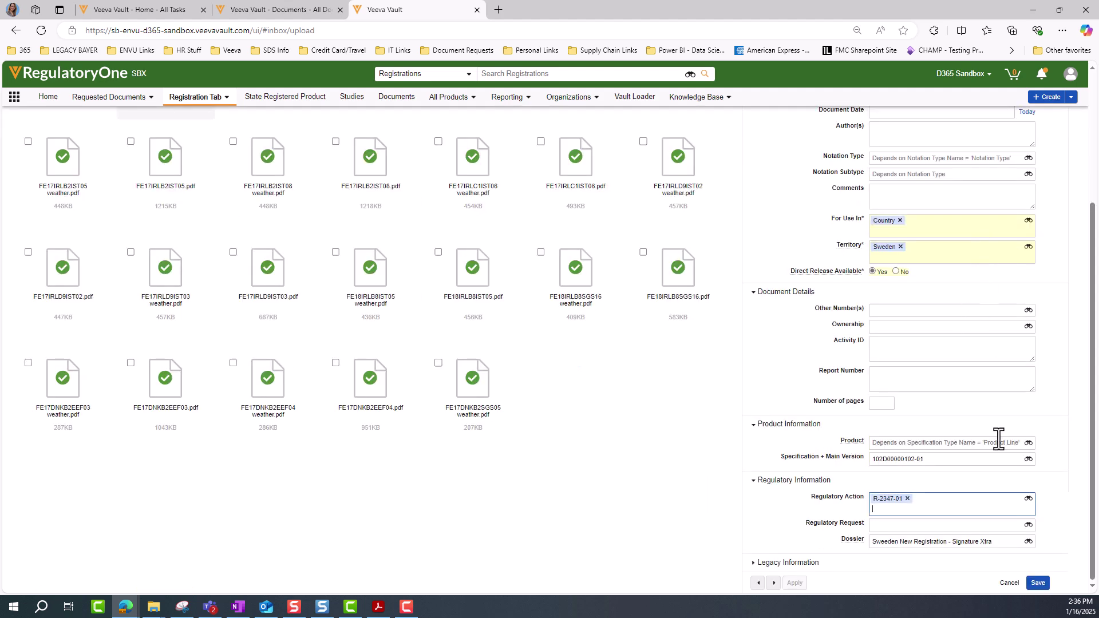
pyautogui.scroll(2, 999, 438)
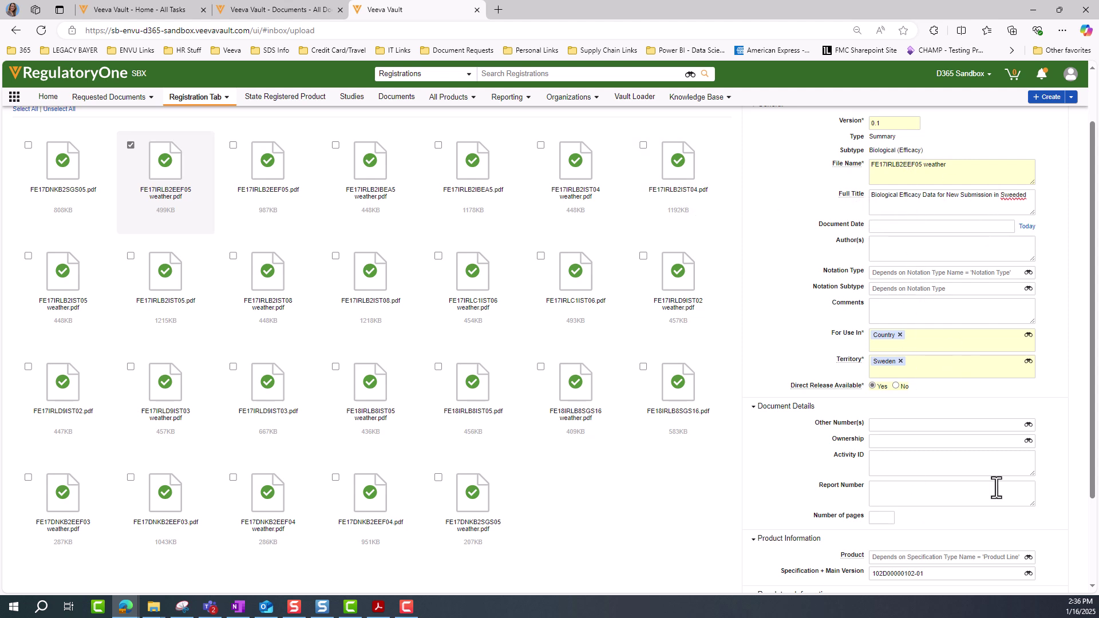
pyautogui.scroll(2, 934, 462)
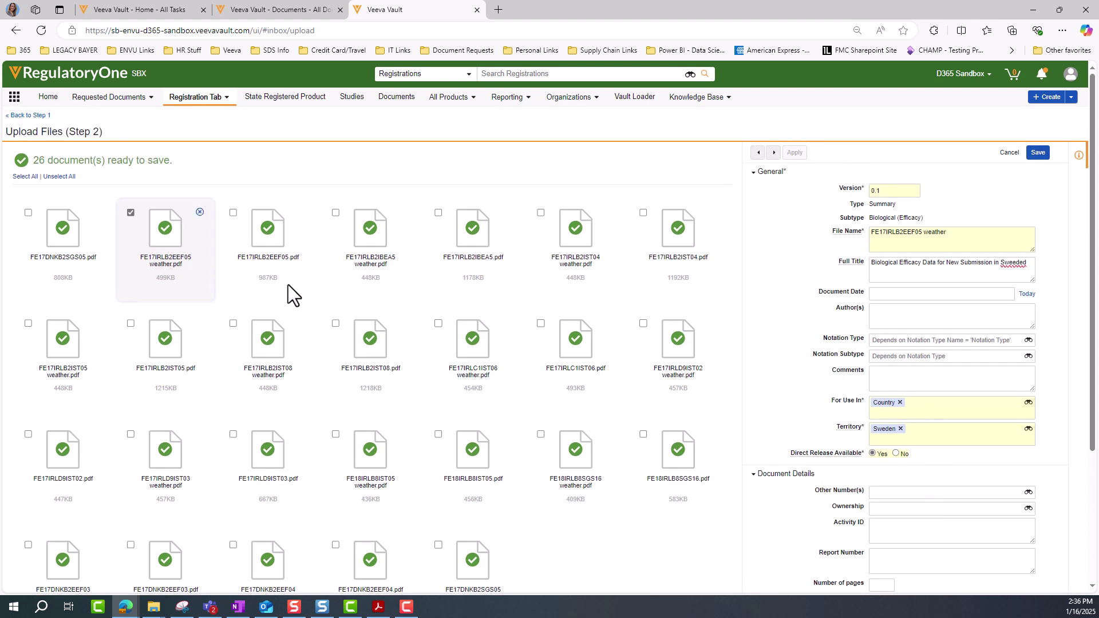
pyautogui.click(1038, 154)
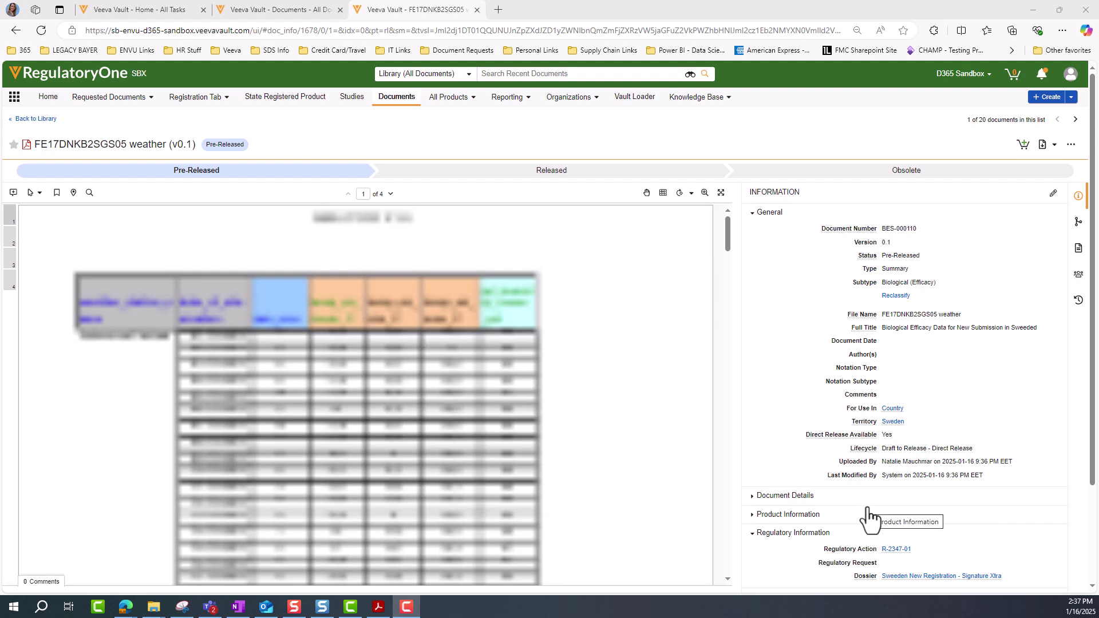
# Open the dossier linked to the FE17DNKB2SGS05 weather document and open that dossier's binder
pyautogui.scroll(-1, 853, 573)
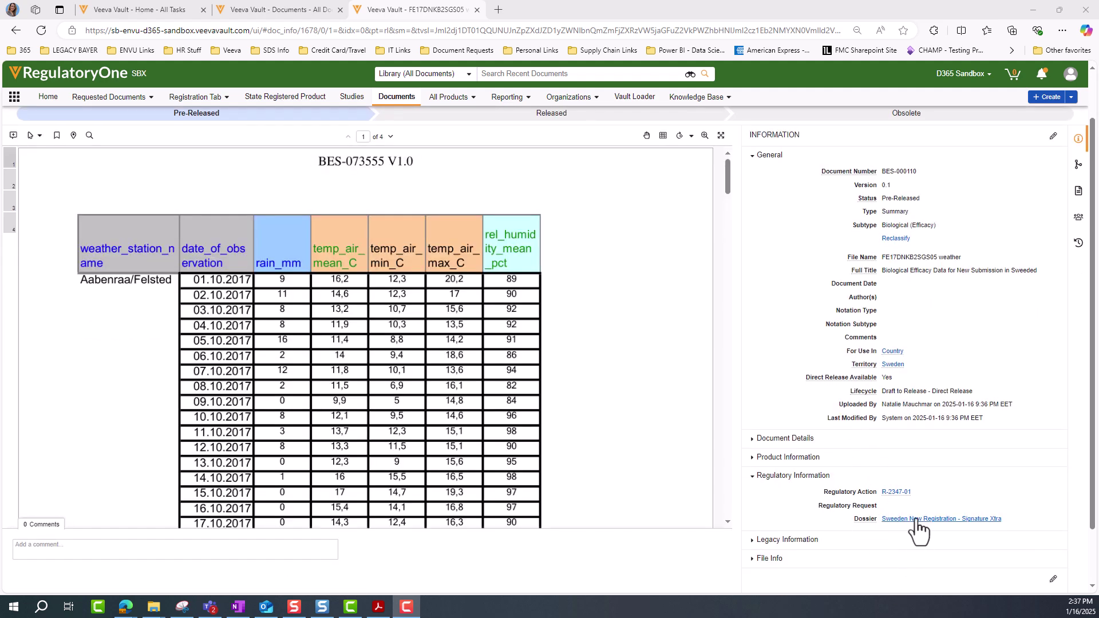
pyautogui.click(917, 519)
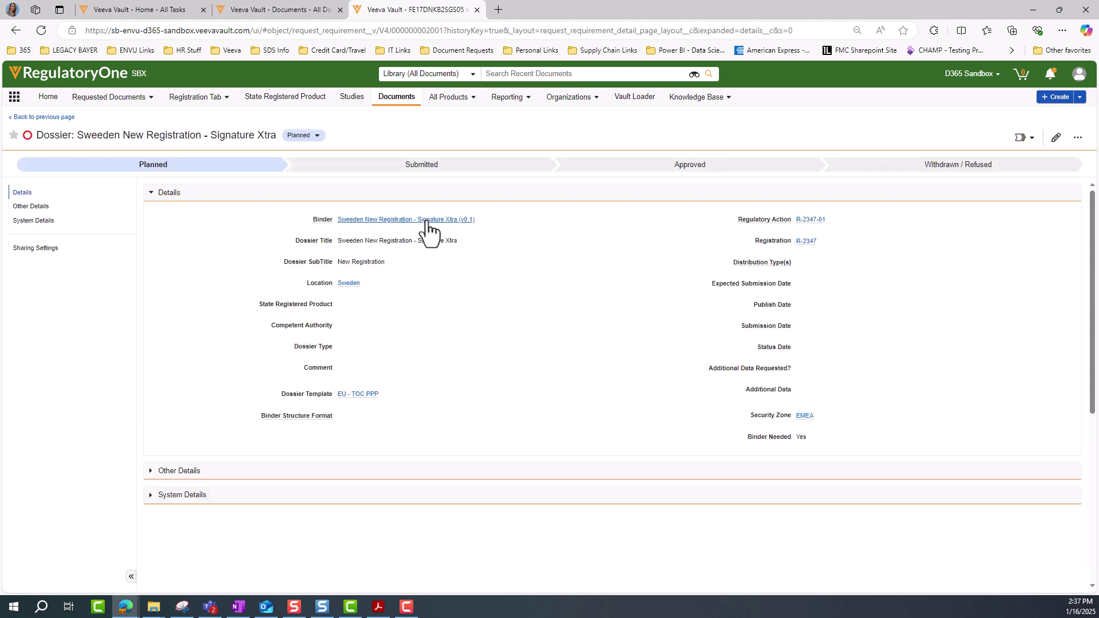
pyautogui.click(427, 221)
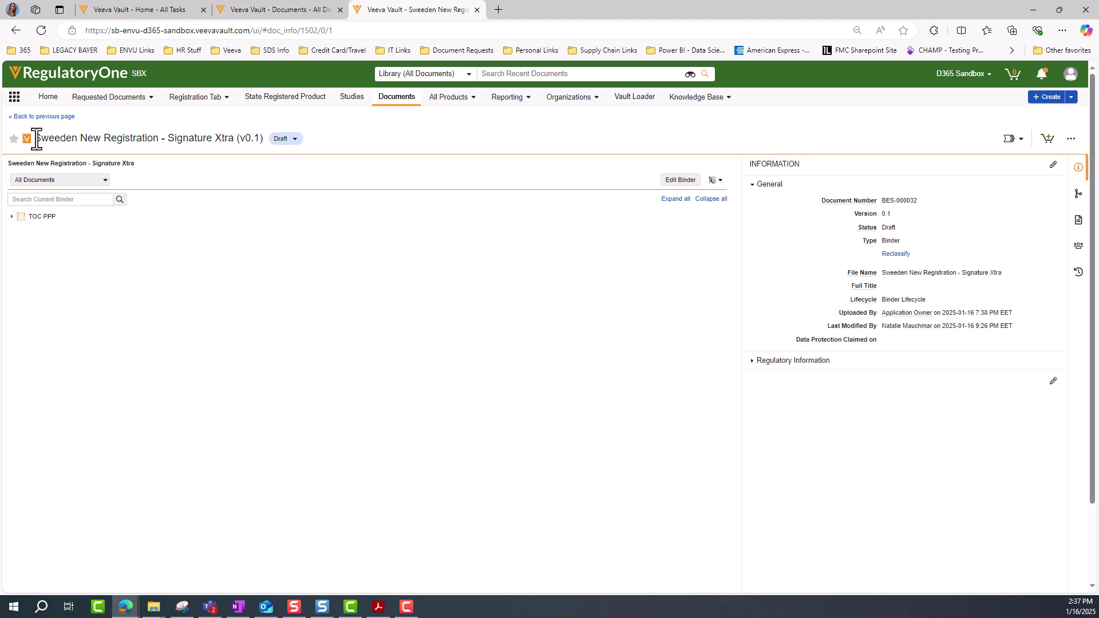
# Start editing the binder and search the existing documents to add using the copied binder title "Sweeden New Registration - Signature Xtra"
pyautogui.moveTo(36, 138); pyautogui.dragTo(231, 138)
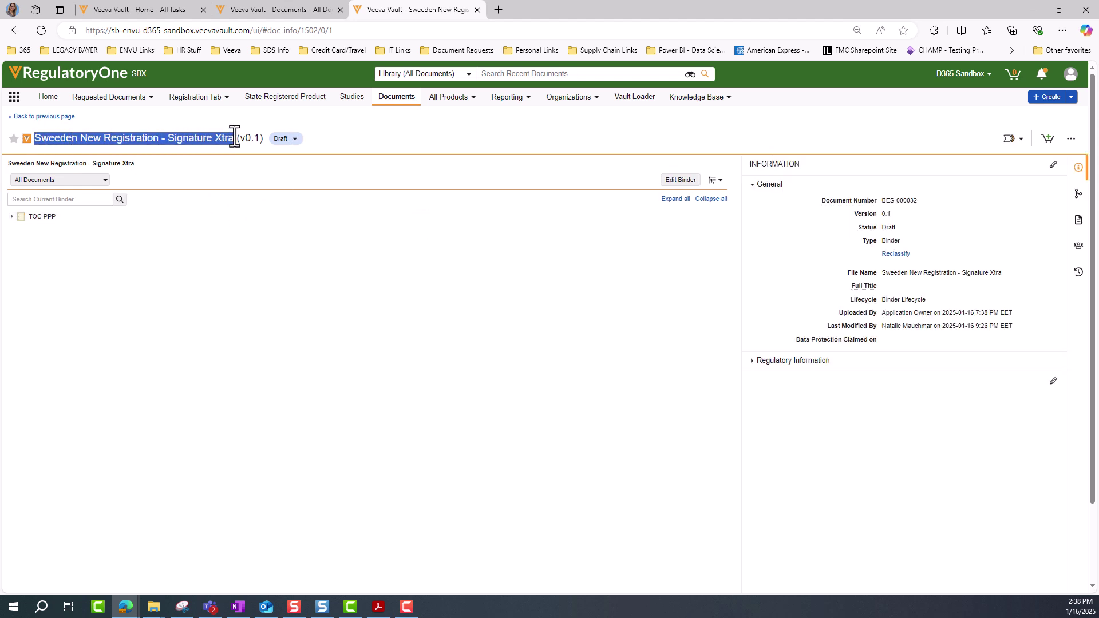
pyautogui.click(679, 183)
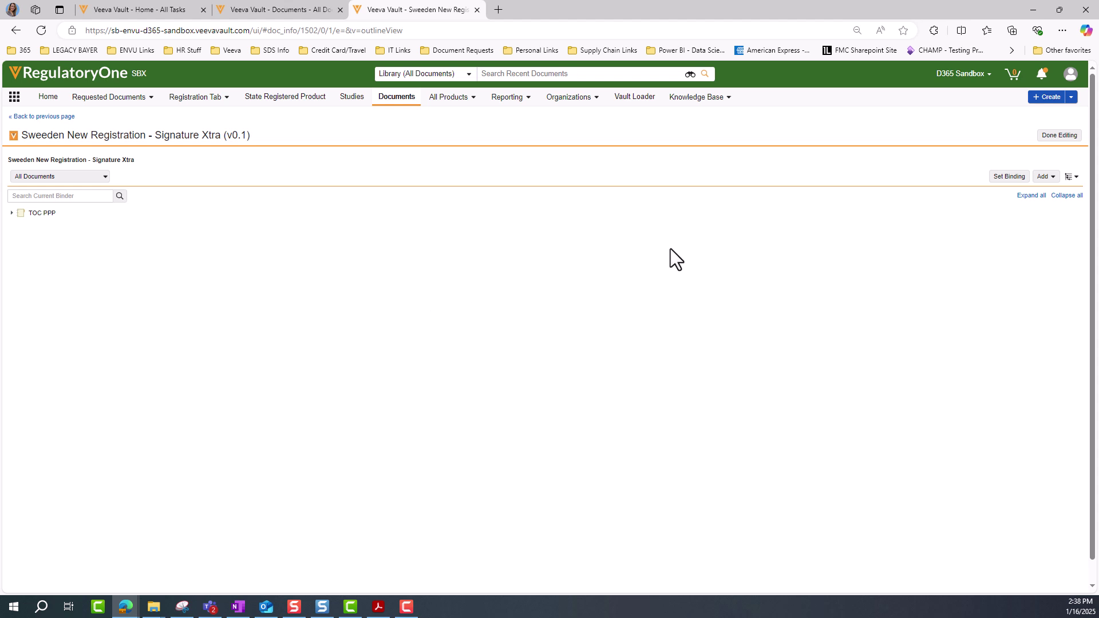
pyautogui.click(1051, 177)
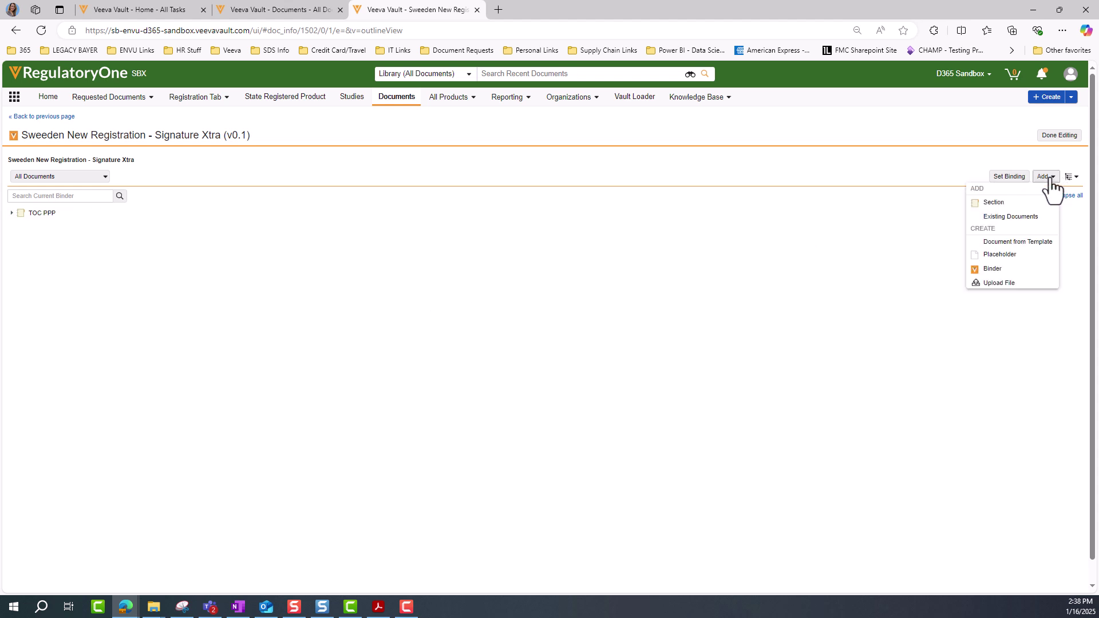
pyautogui.click(1033, 217)
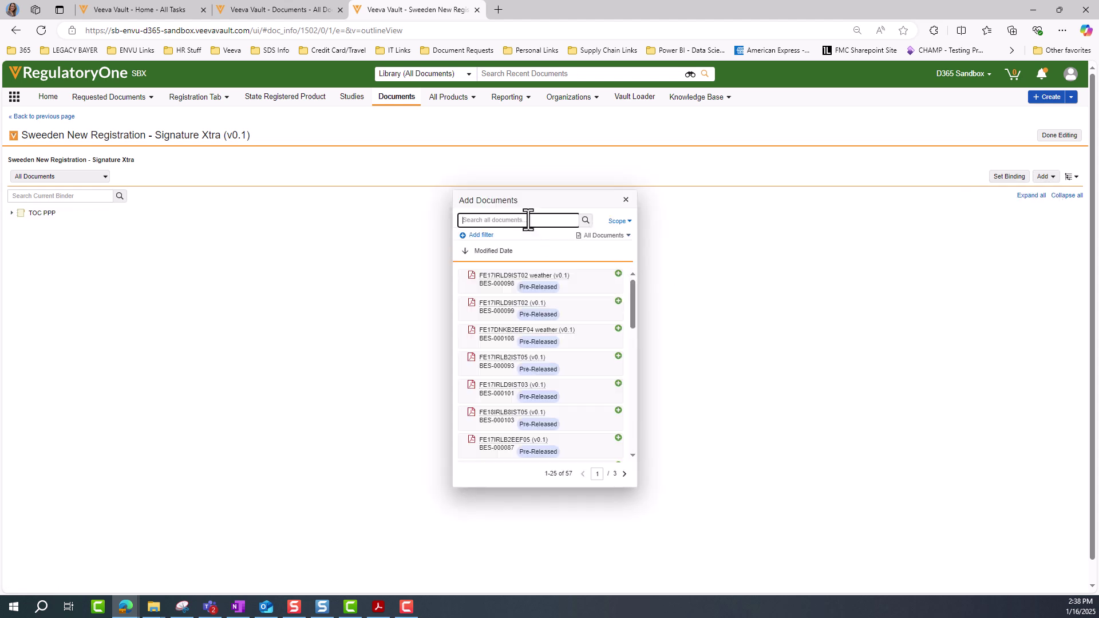
pyautogui.hotkey('ctrl', 'v')
pyautogui.click(586, 221)
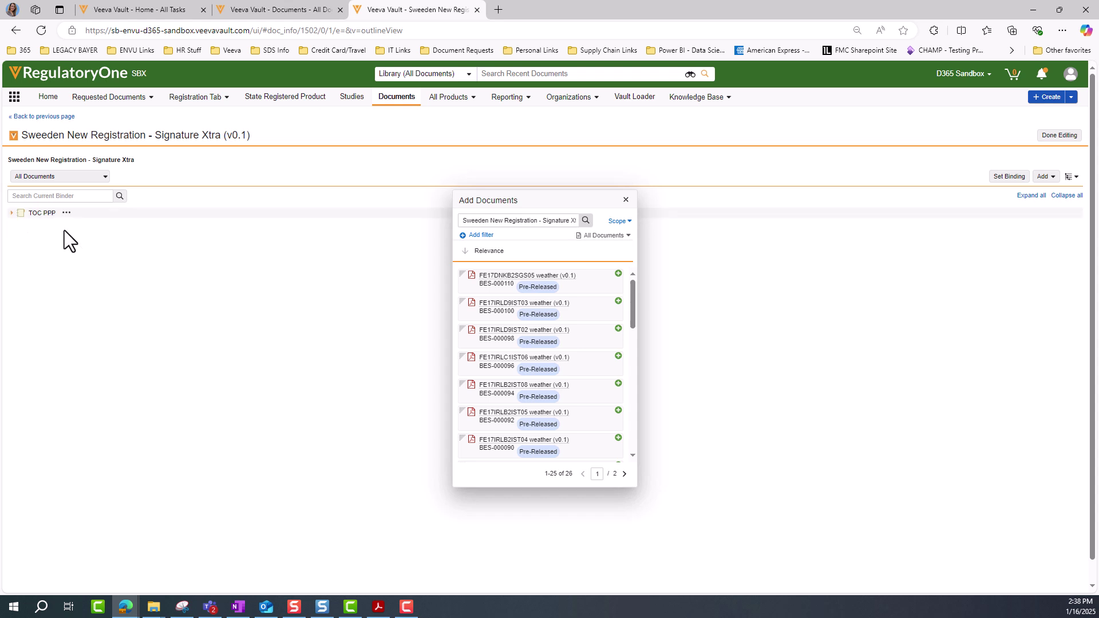
# Add FE17DNKB2SGS05 weather to TOC PPP, and FE17IRLD9IST03 weather and FE17IRLD9IST02 weather to the Part D Additional Documentation section
pyautogui.moveTo(462, 274); pyautogui.dragTo(36, 214)
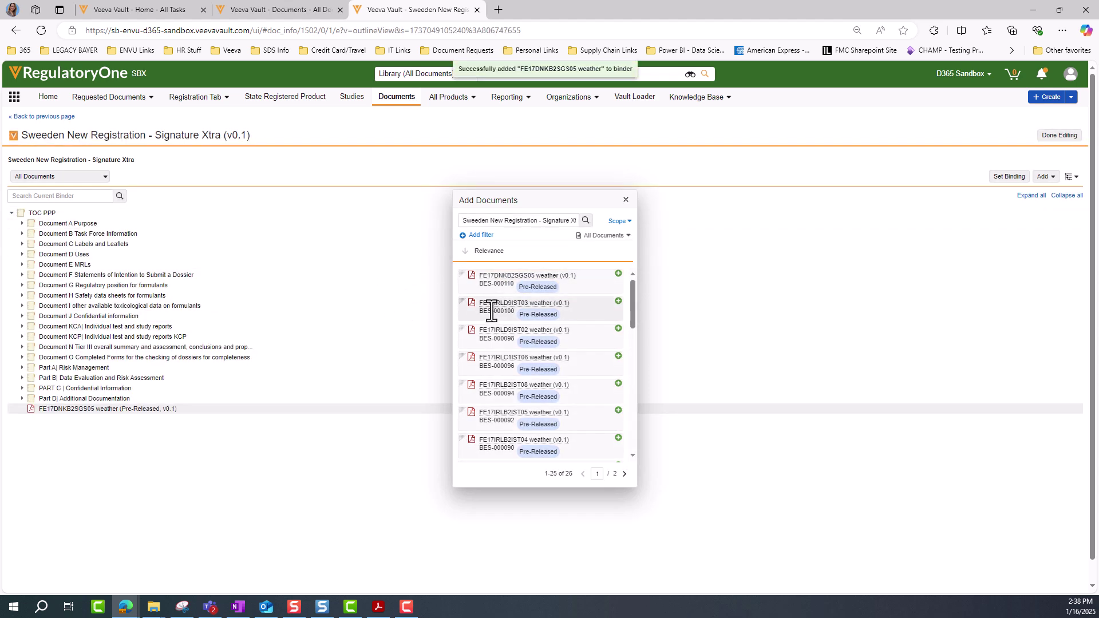
pyautogui.moveTo(459, 301); pyautogui.dragTo(88, 399)
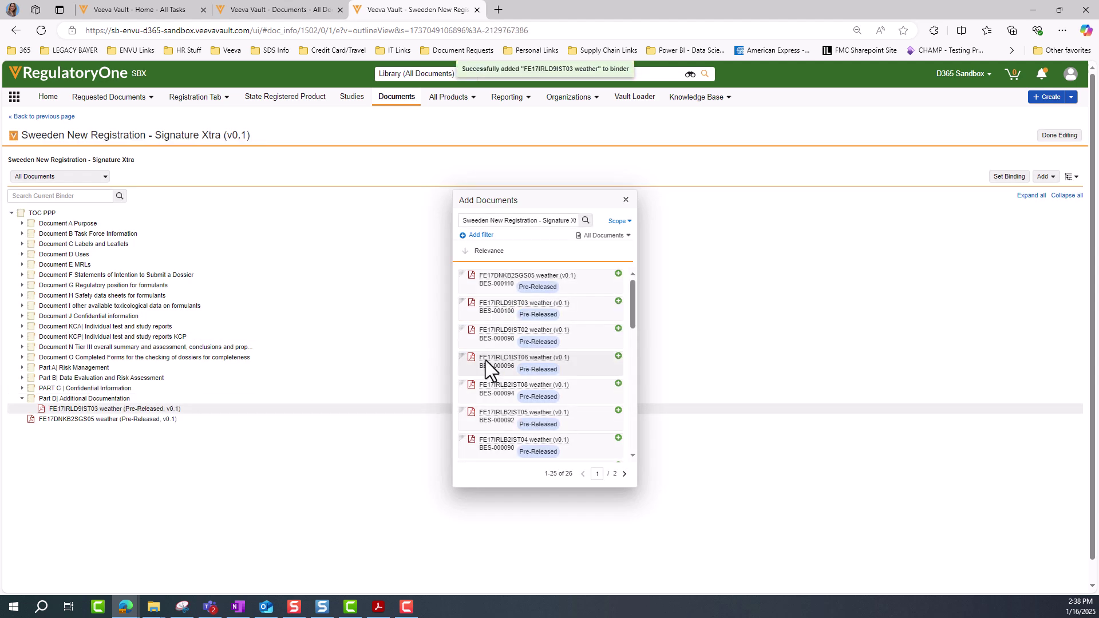
pyautogui.moveTo(462, 331); pyautogui.dragTo(97, 398)
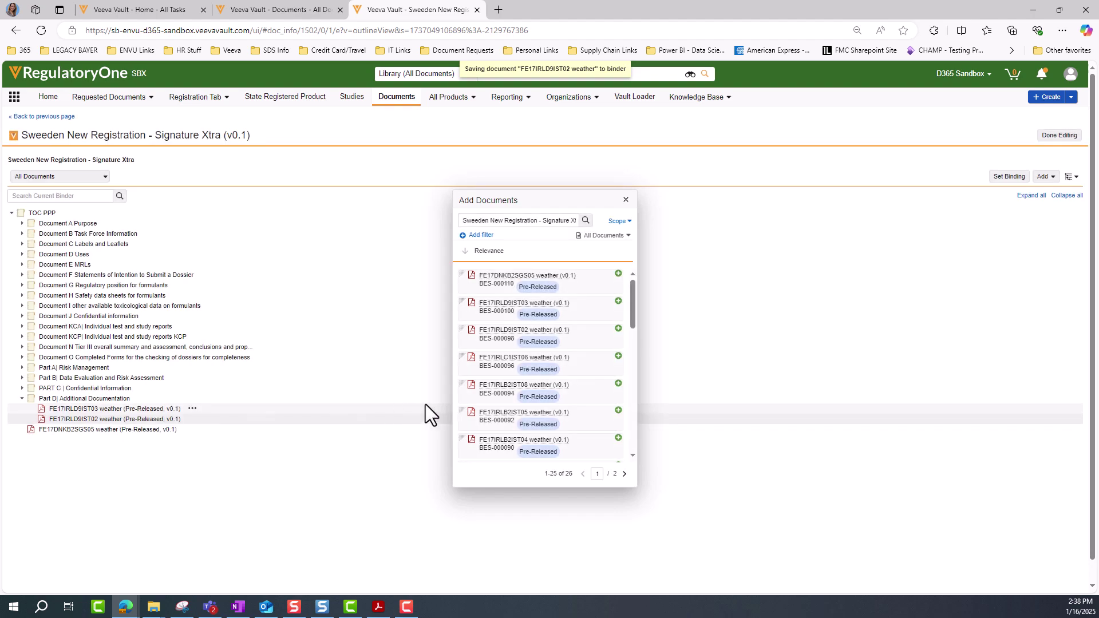